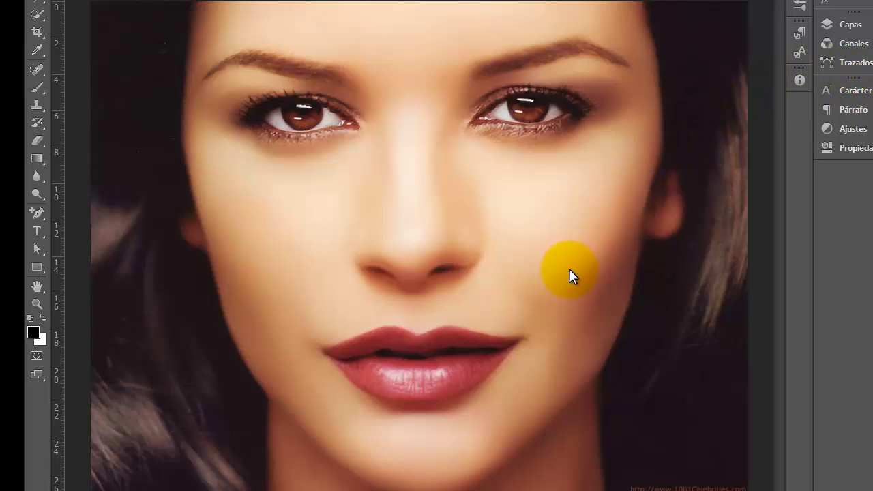
Step: Zoom into the cheek and show the Layers panel listing Capa 2 with its Relieve and Desenfoque gaussiano smart filters
{"action": "scroll", "coordinate": [564, 267], "scroll_direction": "up", "scroll_amount": 1}
{"action": "scroll", "coordinate": [565, 267], "scroll_direction": "up", "scroll_amount": 2}
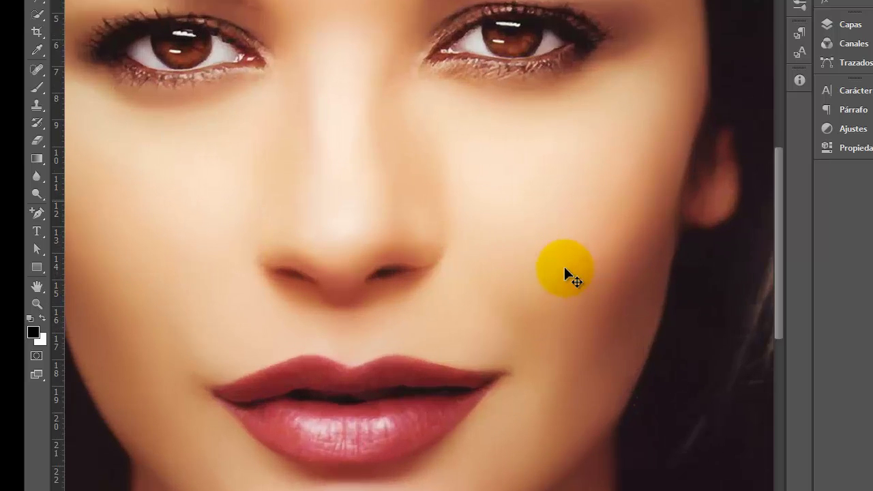
{"action": "scroll", "coordinate": [564, 267], "scroll_direction": "up", "scroll_amount": 1}
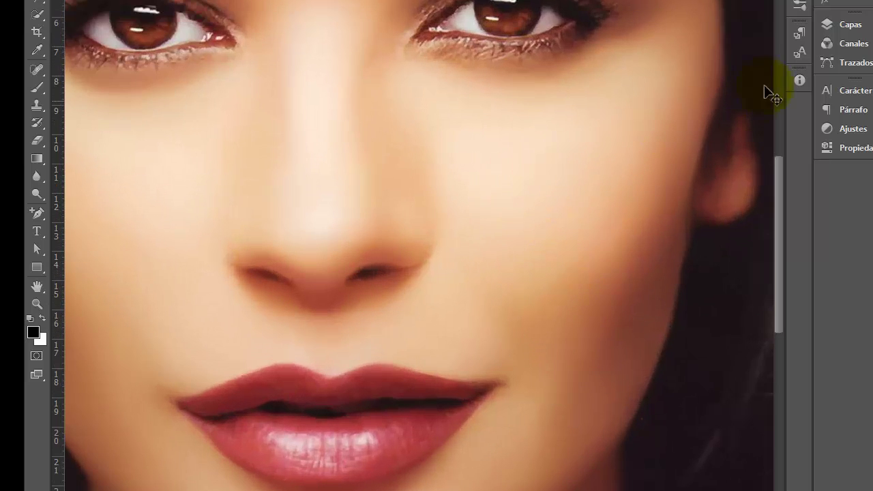
{"action": "left_click", "coordinate": [846, 25]}
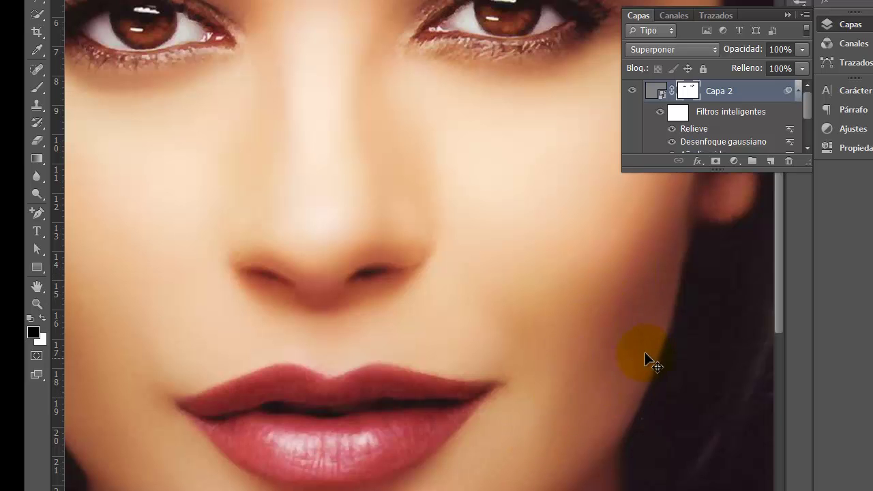
Step: Hide and re-show texture layer Capa 2 to compare the portrait with and without it
{"action": "scroll", "coordinate": [648, 362], "scroll_direction": "up", "scroll_amount": 2}
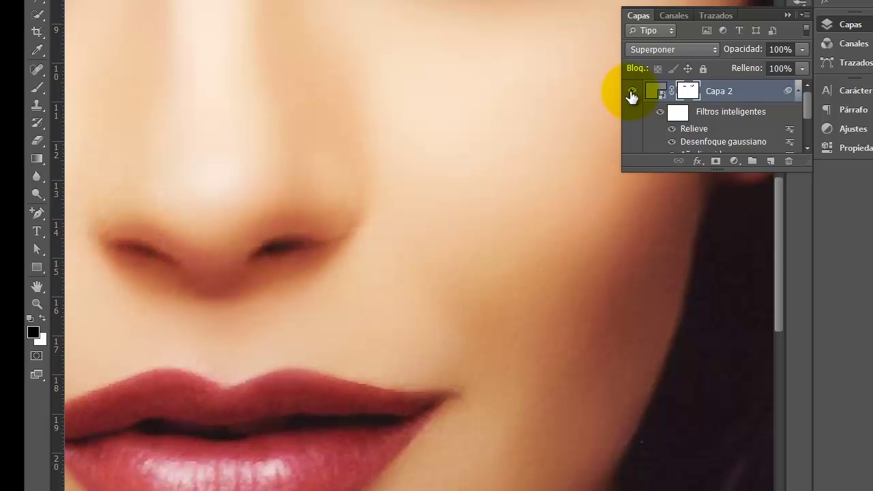
{"action": "left_click", "coordinate": [632, 92]}
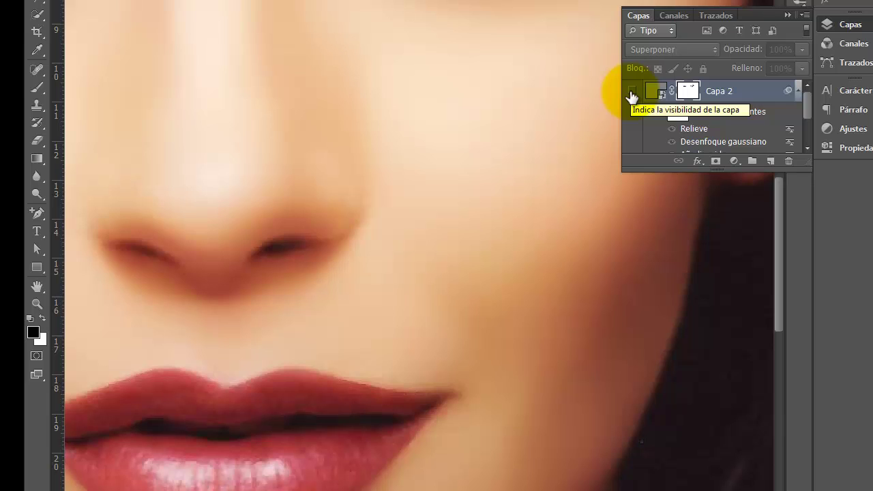
{"action": "left_click", "coordinate": [632, 92]}
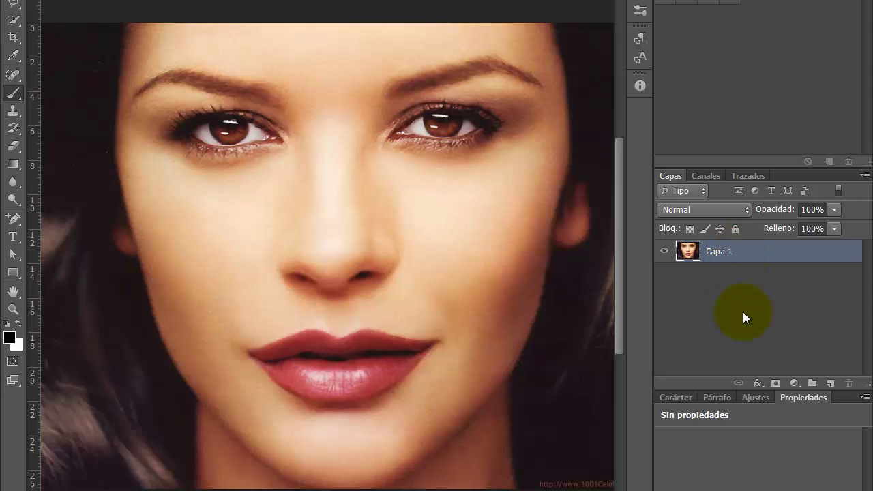
Step: Duplicate Capa 1 and apply a Mediana filter with radius 14 to the copy
{"action": "key", "text": "ctrl+j"}
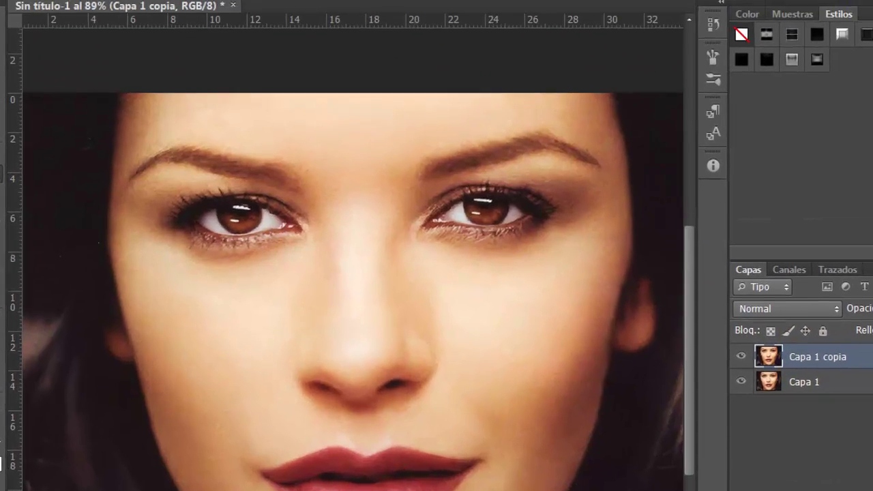
{"action": "left_click", "coordinate": [302, 23]}
{"action": "mouse_move", "coordinate": [355, 335]}
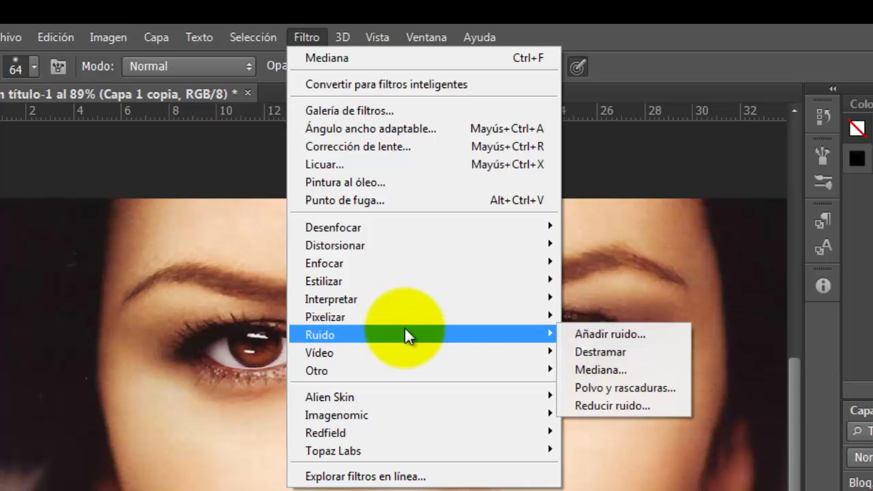
{"action": "left_click", "coordinate": [628, 369]}
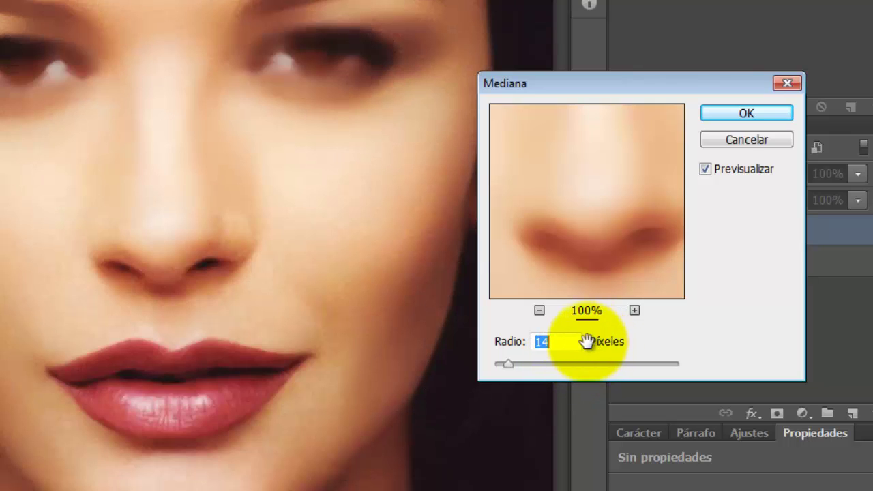
{"action": "left_click", "coordinate": [724, 113]}
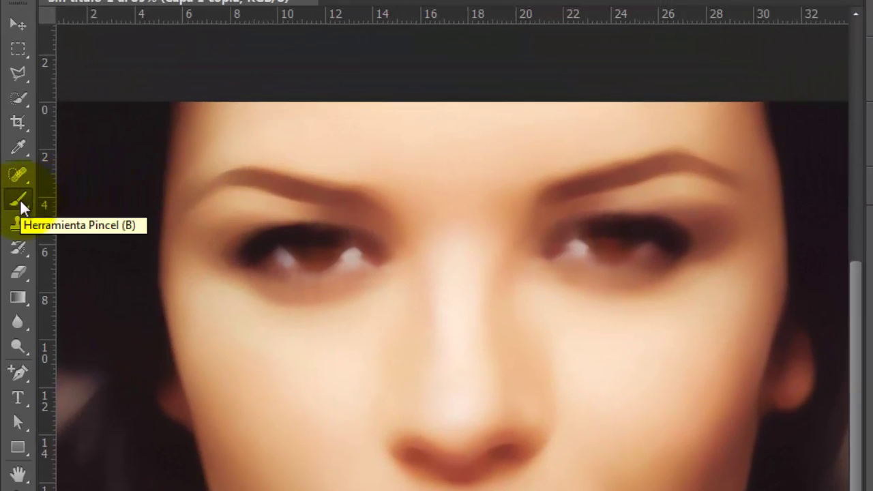
Step: Give Capa 1 copia a black layer mask and ready a white 64 px, 0% hardness brush
{"action": "left_click", "coordinate": [20, 200]}
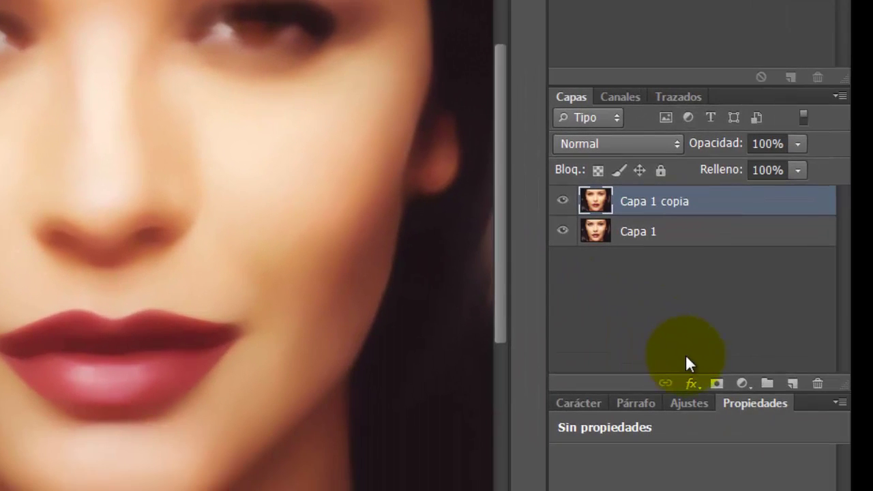
{"action": "left_click", "coordinate": [717, 387], "text": "alt"}
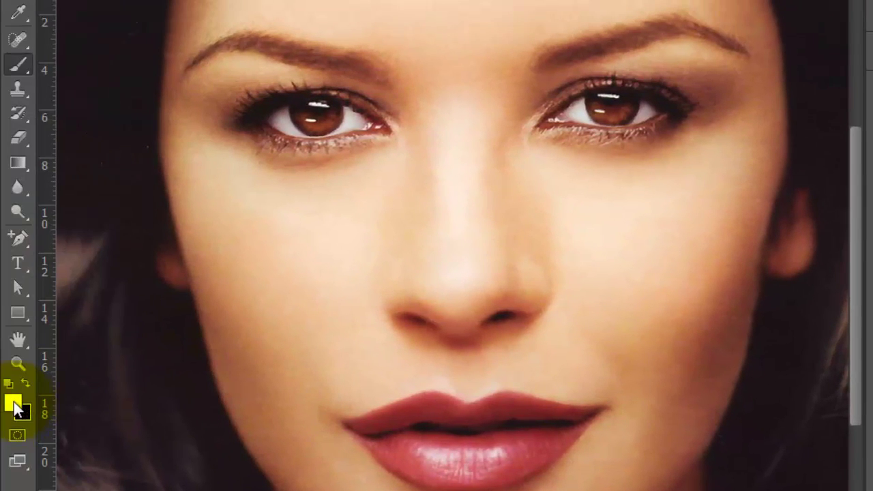
{"action": "left_click", "coordinate": [25, 384]}
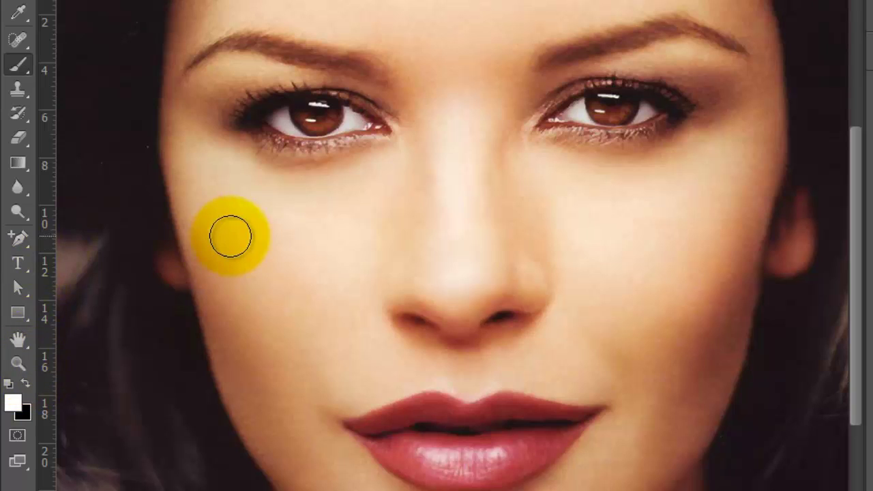
{"action": "right_click", "coordinate": [265, 238]}
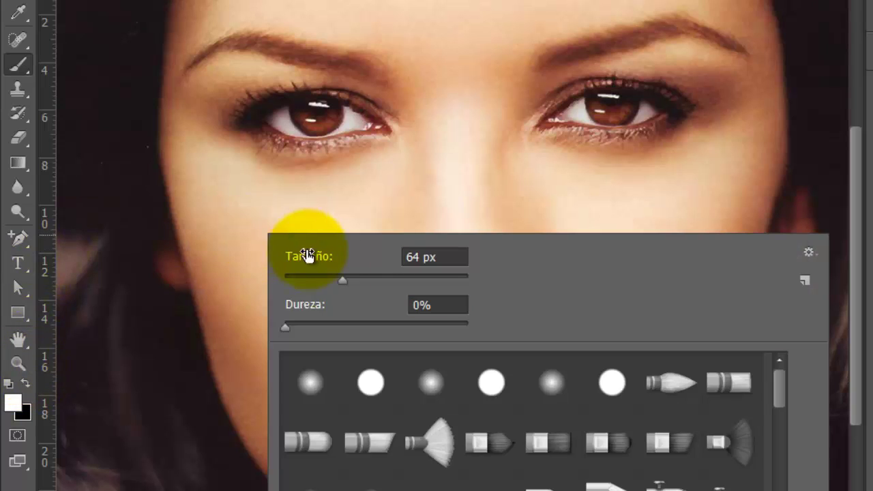
{"action": "left_click", "coordinate": [284, 323]}
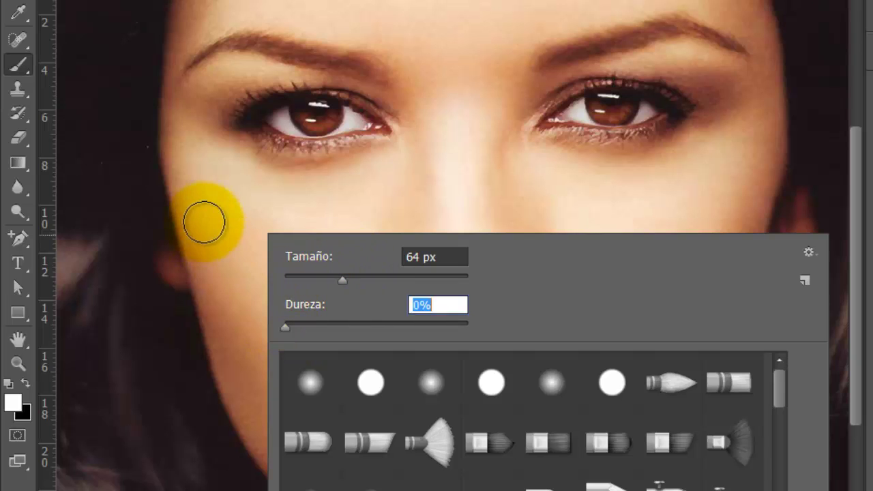
{"action": "left_click", "coordinate": [217, 195]}
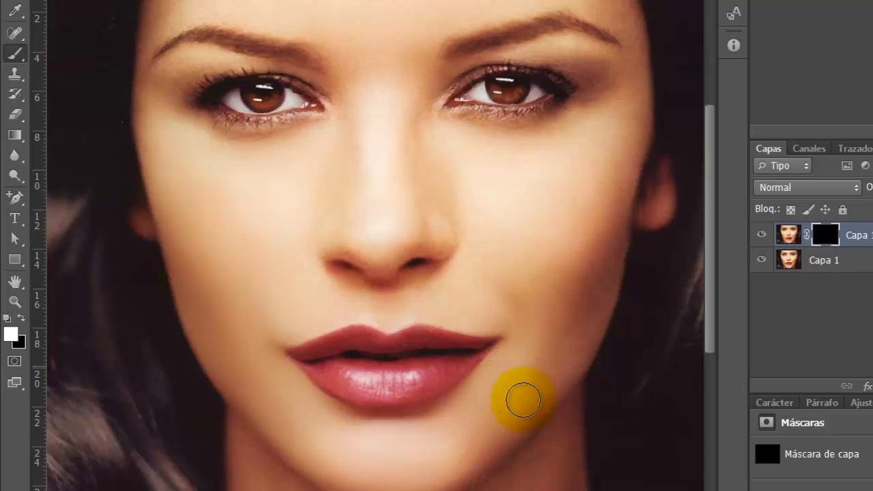
Step: Paint white on the mask over both cheeks, the nose sides and the upper lip
{"action": "mouse_move", "coordinate": [522, 400]}
{"action": "left_mouse_down"}
{"action": "mouse_move", "coordinate": [514, 415]}
{"action": "mouse_move", "coordinate": [525, 414]}
{"action": "mouse_move", "coordinate": [529, 368]}
{"action": "left_mouse_up"}
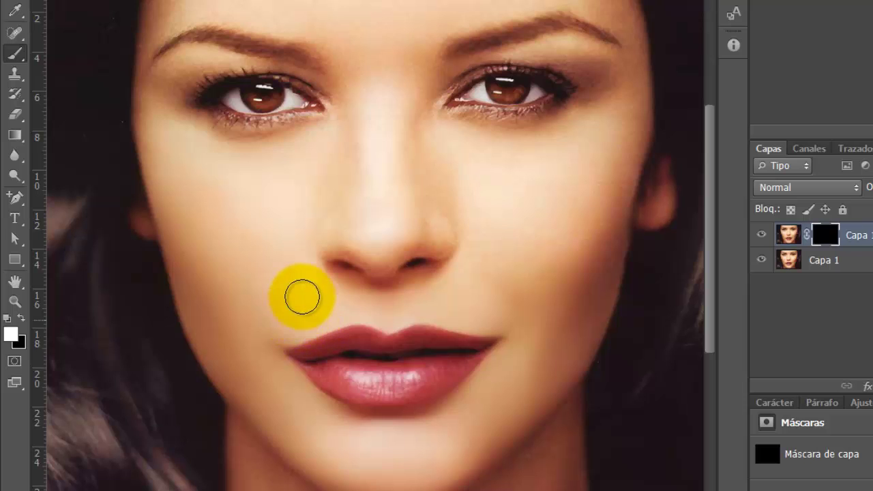
{"action": "left_click_drag", "start_coordinate": [348, 296], "coordinate": [303, 231]}
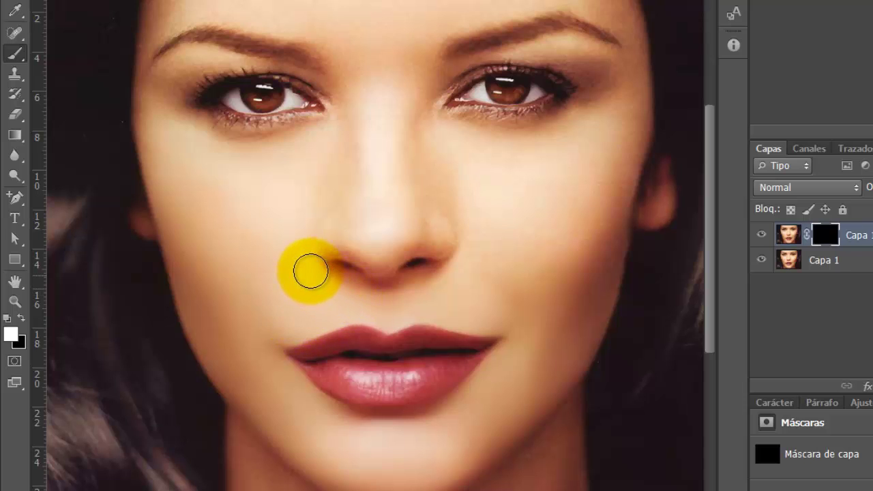
{"action": "mouse_move", "coordinate": [307, 187]}
{"action": "left_mouse_down"}
{"action": "mouse_move", "coordinate": [322, 253]}
{"action": "mouse_move", "coordinate": [280, 179]}
{"action": "left_mouse_up"}
{"action": "mouse_move", "coordinate": [153, 111]}
{"action": "left_mouse_down"}
{"action": "mouse_move", "coordinate": [181, 229]}
{"action": "mouse_move", "coordinate": [228, 321]}
{"action": "mouse_move", "coordinate": [273, 304]}
{"action": "left_mouse_up"}
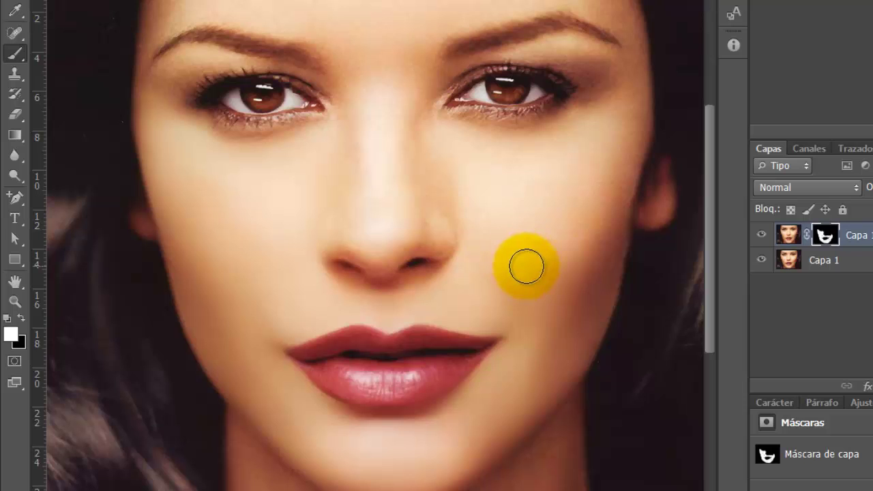
{"action": "mouse_move", "coordinate": [553, 253]}
{"action": "left_mouse_down"}
{"action": "mouse_move", "coordinate": [598, 154]}
{"action": "mouse_move", "coordinate": [607, 221]}
{"action": "mouse_move", "coordinate": [584, 287]}
{"action": "mouse_move", "coordinate": [600, 160]}
{"action": "mouse_move", "coordinate": [620, 114]}
{"action": "mouse_move", "coordinate": [629, 149]}
{"action": "mouse_move", "coordinate": [609, 230]}
{"action": "mouse_move", "coordinate": [608, 296]}
{"action": "mouse_move", "coordinate": [536, 374]}
{"action": "mouse_move", "coordinate": [539, 282]}
{"action": "mouse_move", "coordinate": [561, 286]}
{"action": "left_mouse_up"}
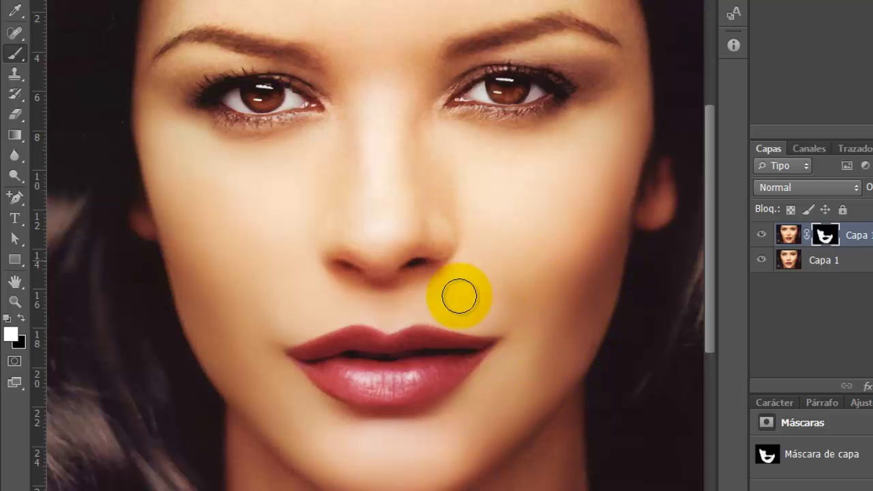
{"action": "mouse_move", "coordinate": [459, 295]}
{"action": "left_mouse_down"}
{"action": "mouse_move", "coordinate": [473, 264]}
{"action": "mouse_move", "coordinate": [477, 199]}
{"action": "left_mouse_up"}
{"action": "left_click_drag", "start_coordinate": [443, 157], "coordinate": [495, 244]}
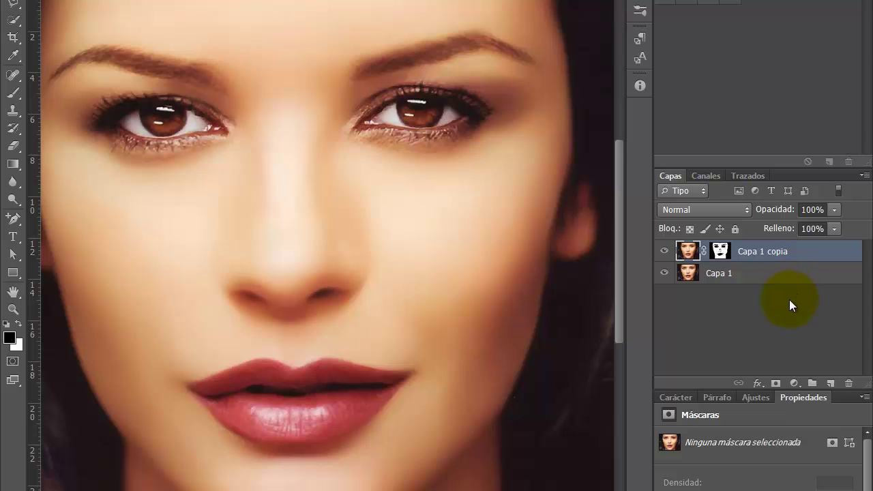
Step: Add a new layer Capa 2 and fill it with 50% Gray, Normal mode, 100% opacity
{"action": "left_click", "coordinate": [831, 384]}
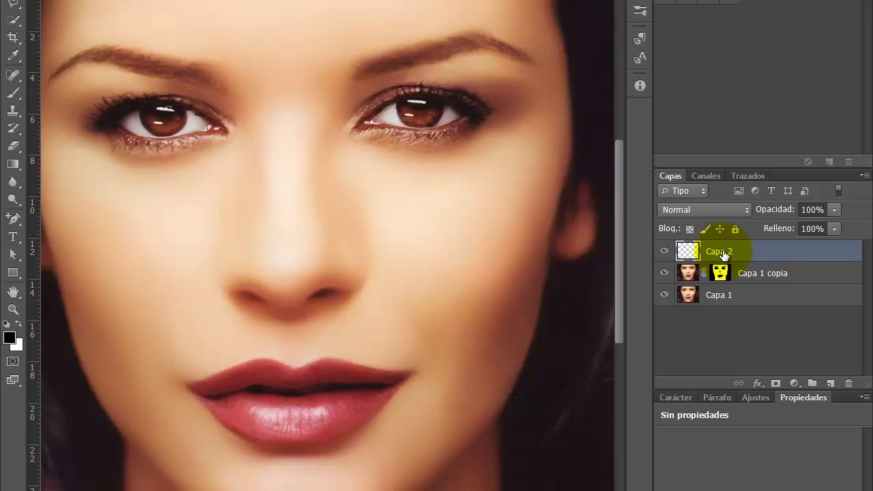
{"action": "key", "text": "shift+F5"}
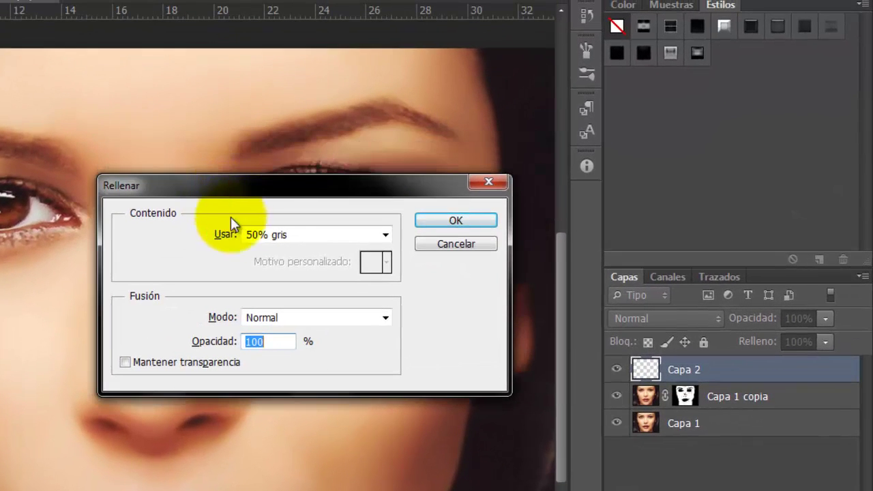
{"action": "left_click", "coordinate": [385, 234]}
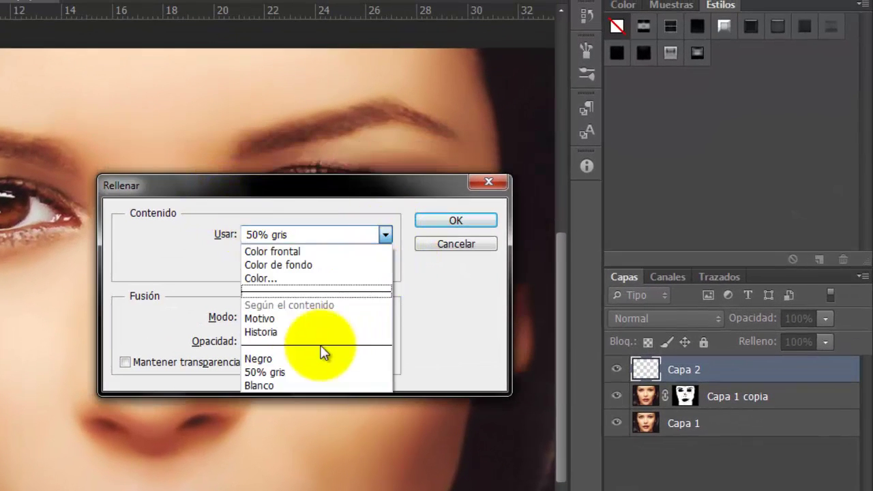
{"action": "left_click", "coordinate": [288, 374]}
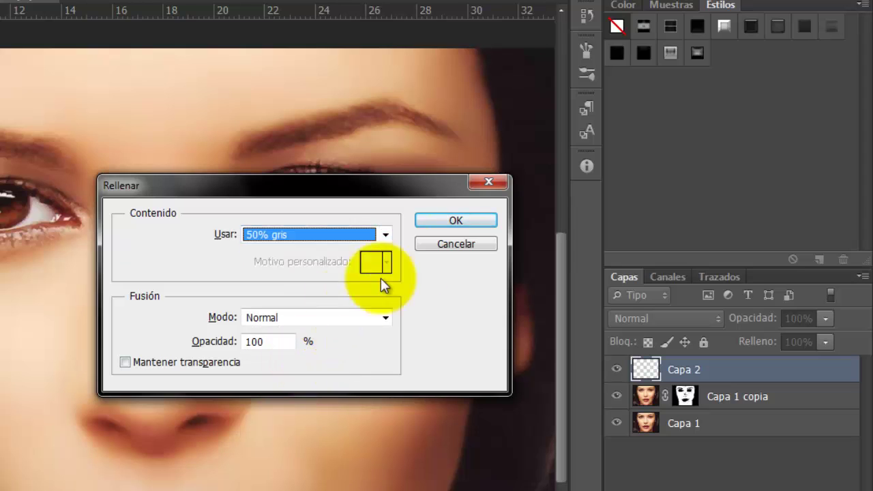
{"action": "left_click", "coordinate": [469, 220]}
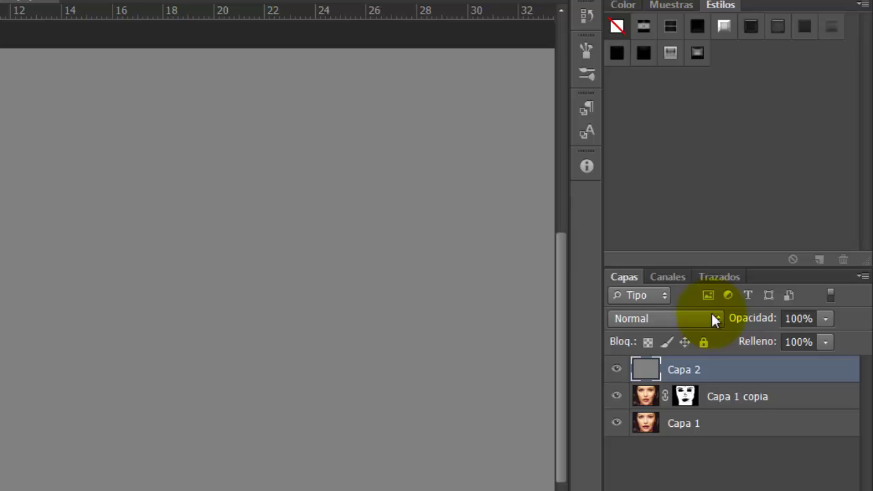
Step: Set Capa 2's blend mode to Superponer and convert it to a smart object
{"action": "left_click", "coordinate": [711, 318]}
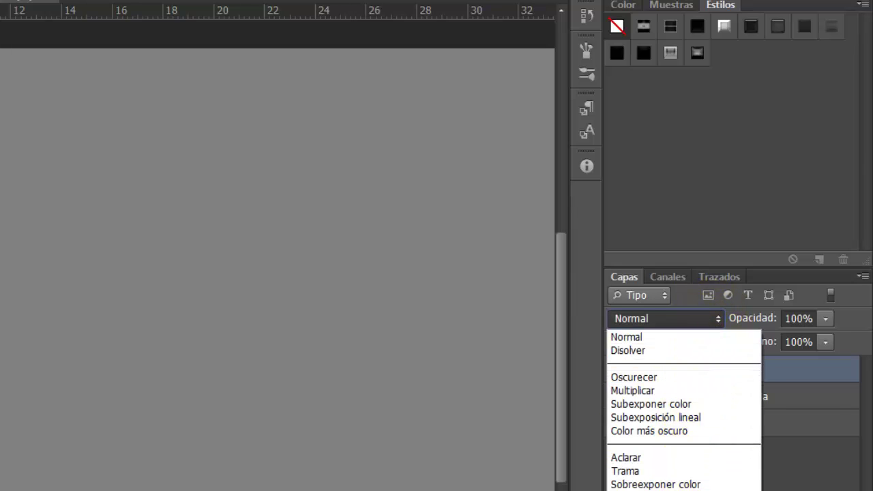
{"action": "left_click", "coordinate": [635, 490]}
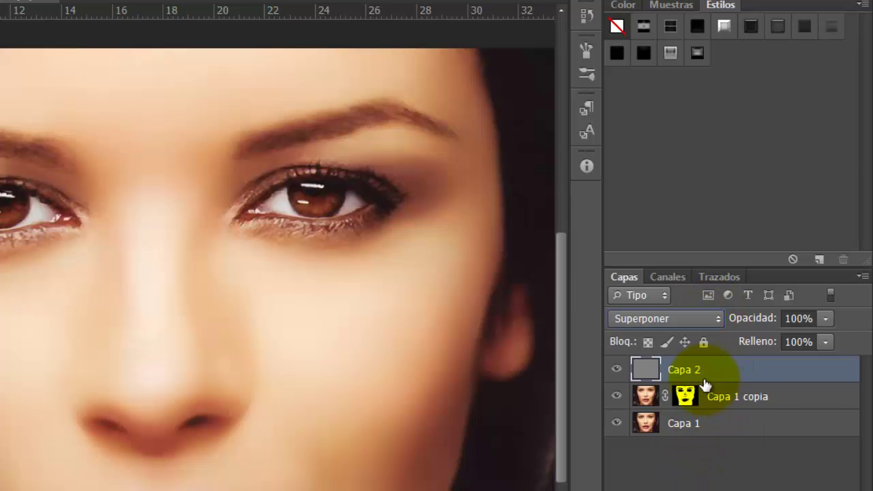
{"action": "right_click", "coordinate": [690, 377]}
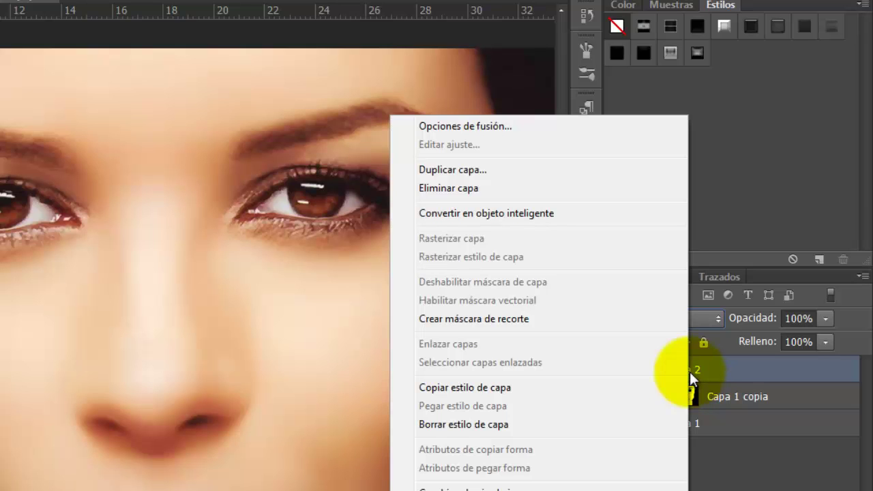
{"action": "left_click", "coordinate": [464, 213]}
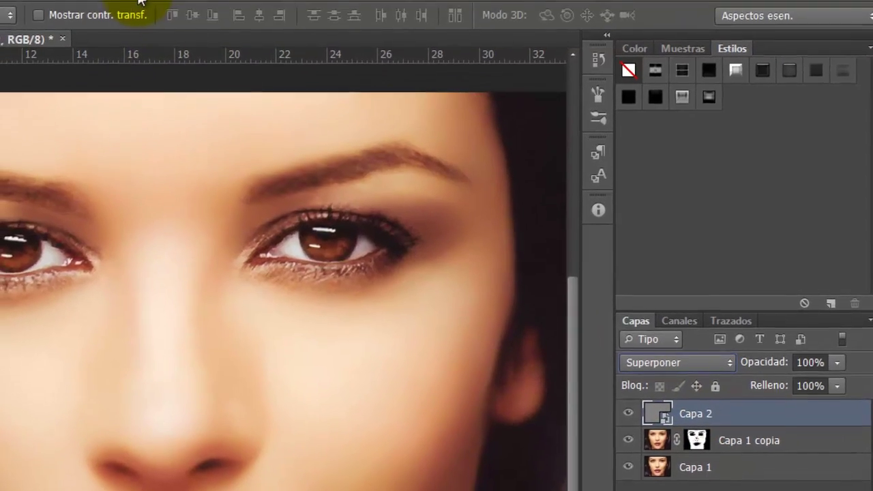
{"action": "left_click", "coordinate": [139, 1]}
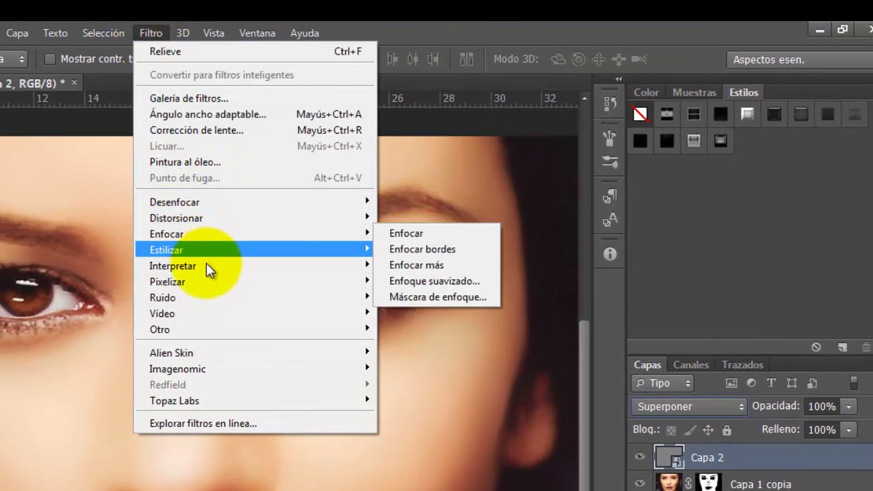
{"action": "mouse_move", "coordinate": [204, 298]}
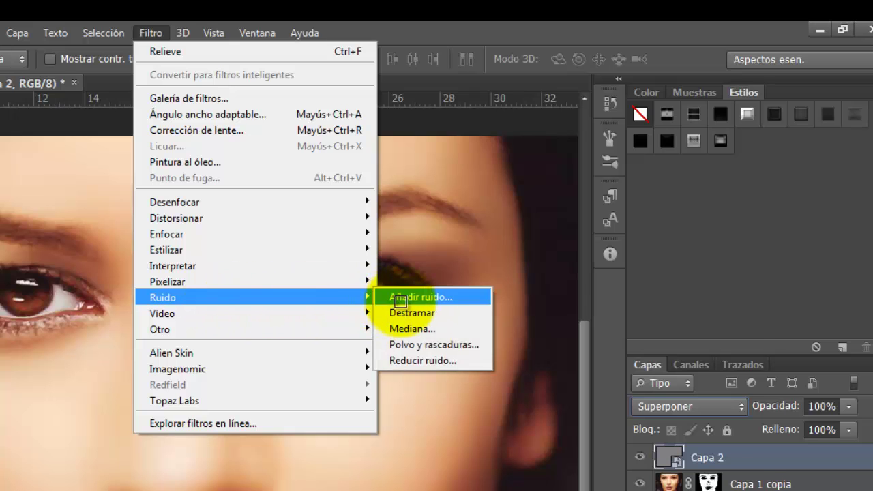
Step: Add 10% uniform monochromatic noise to Capa 2, then a 1.5-pixel Gaussian blur
{"action": "left_click", "coordinate": [401, 305]}
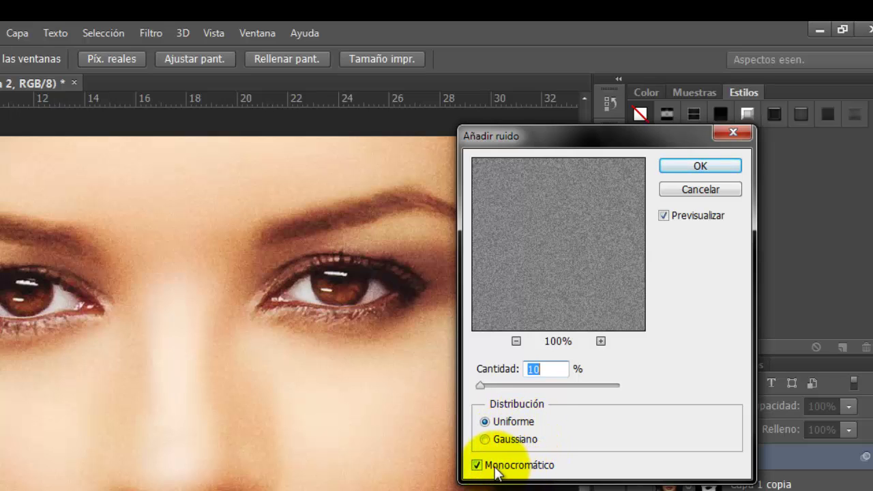
{"action": "left_click", "coordinate": [709, 167]}
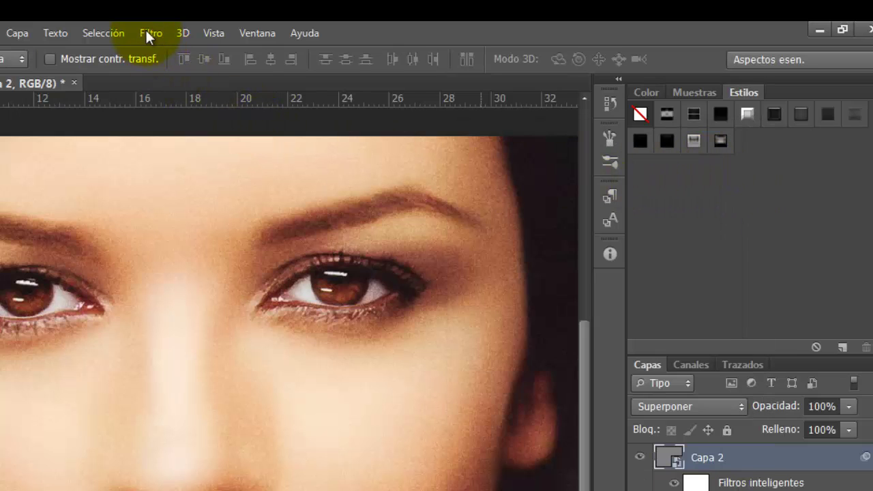
{"action": "left_click", "coordinate": [146, 33]}
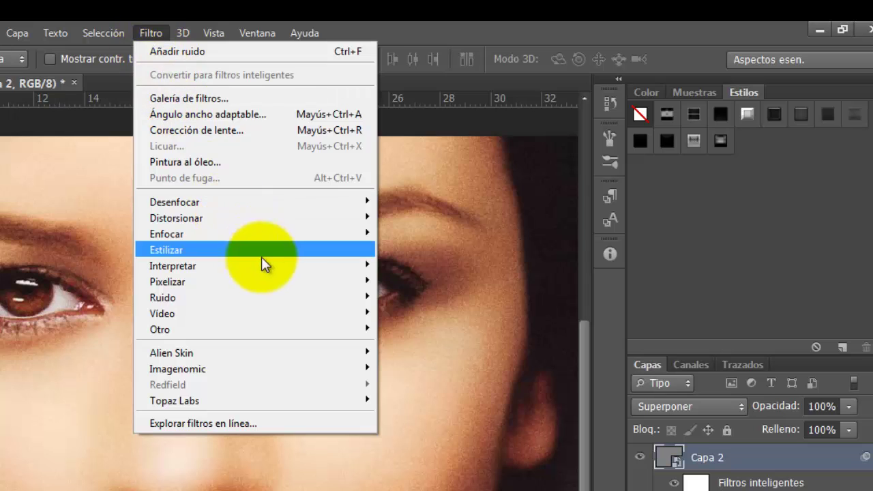
{"action": "mouse_move", "coordinate": [175, 202]}
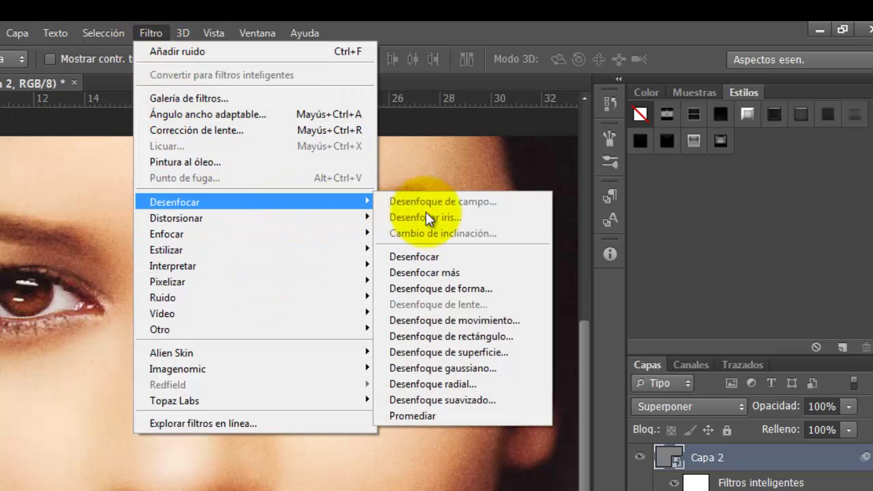
{"action": "left_click", "coordinate": [455, 368]}
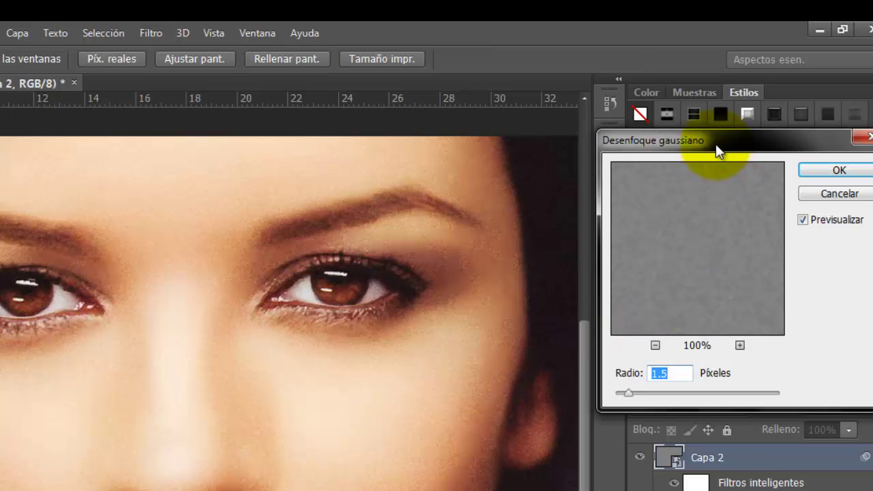
{"action": "mouse_move", "coordinate": [716, 144]}
{"action": "left_mouse_down"}
{"action": "mouse_move", "coordinate": [408, 185]}
{"action": "mouse_move", "coordinate": [335, 182]}
{"action": "left_mouse_up"}
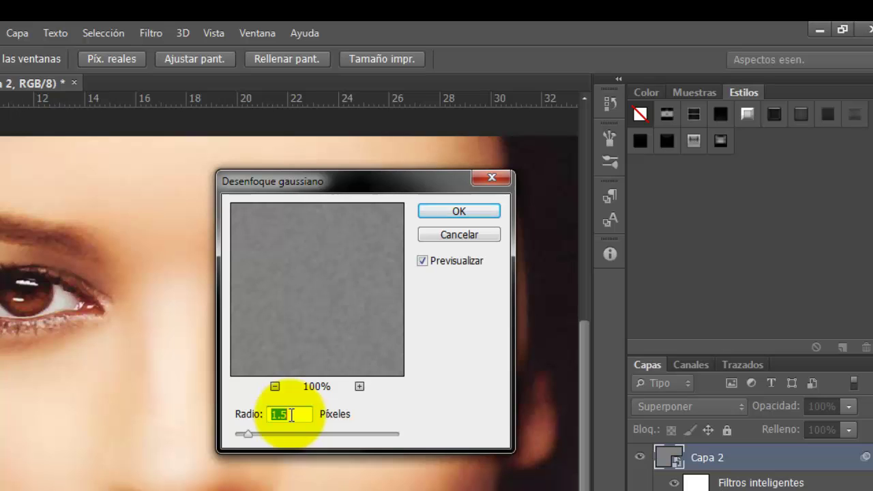
{"action": "left_click", "coordinate": [459, 213]}
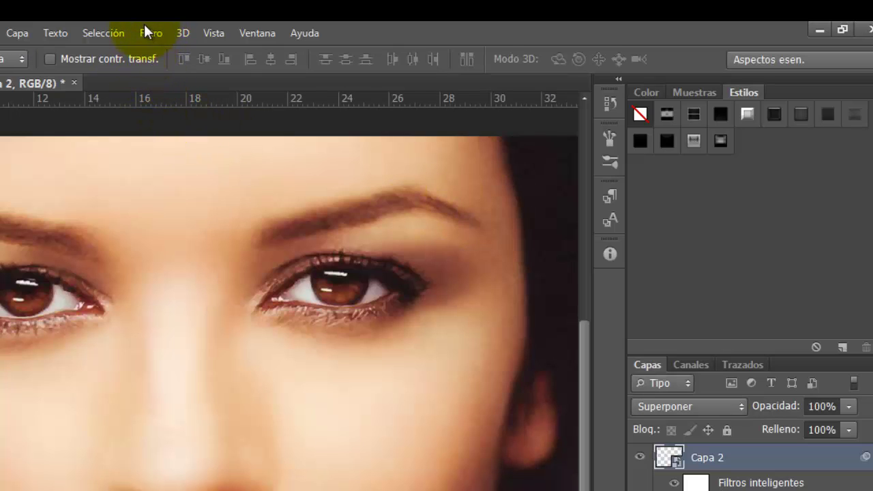
Step: Apply a Relieve emboss to Capa 2 with 135° angle, 2-pixel height and 70% amount
{"action": "left_click", "coordinate": [142, 32]}
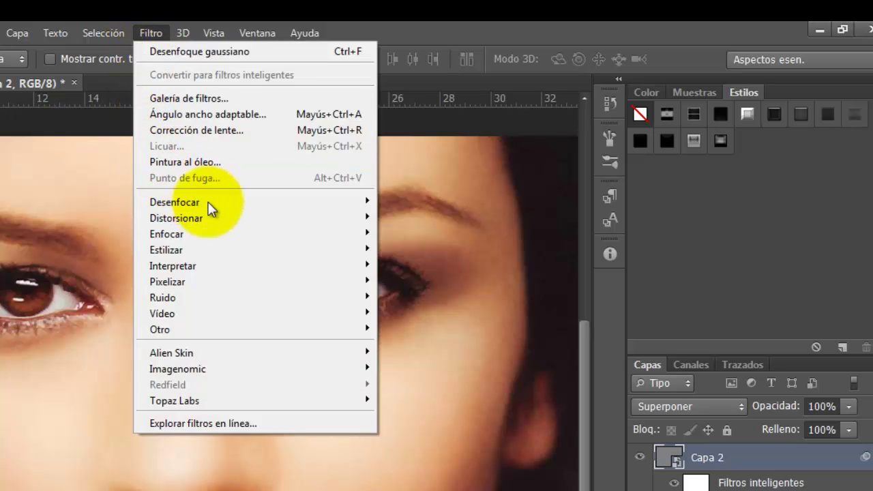
{"action": "mouse_move", "coordinate": [205, 249]}
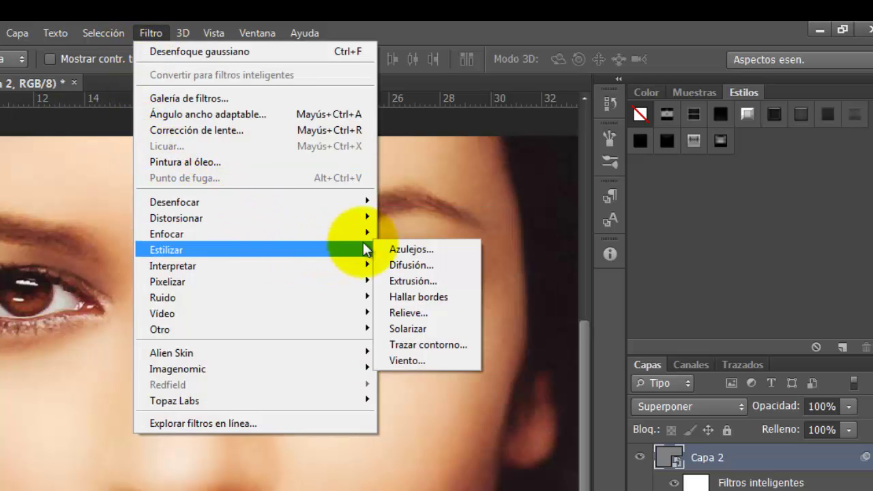
{"action": "left_click", "coordinate": [430, 312]}
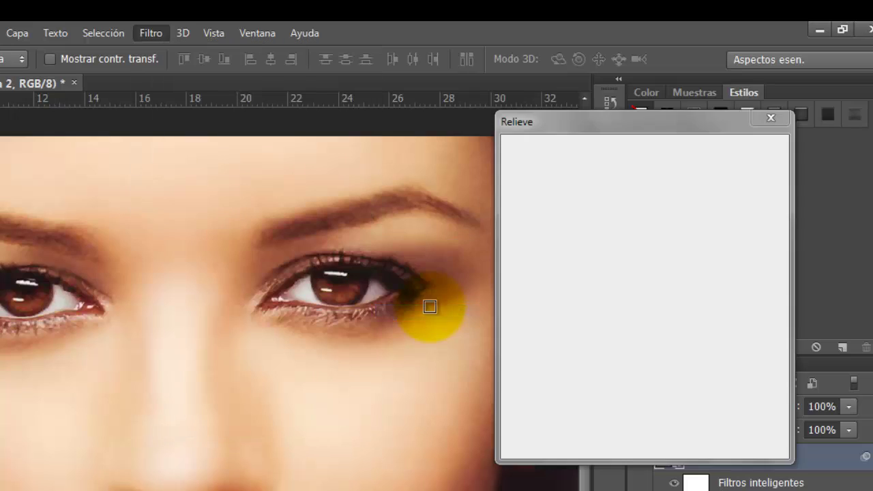
{"action": "mouse_move", "coordinate": [558, 127]}
{"action": "left_mouse_down"}
{"action": "mouse_move", "coordinate": [146, 206]}
{"action": "mouse_move", "coordinate": [81, 206]}
{"action": "left_mouse_up"}
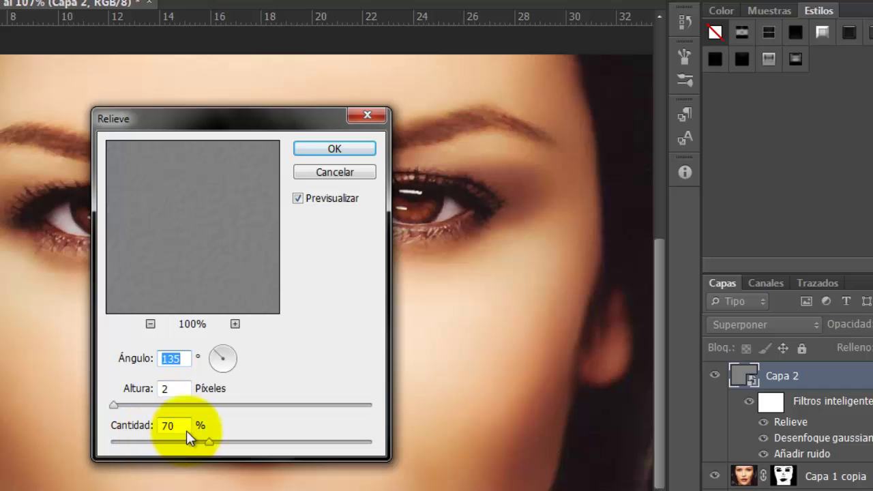
{"action": "left_click", "coordinate": [336, 150]}
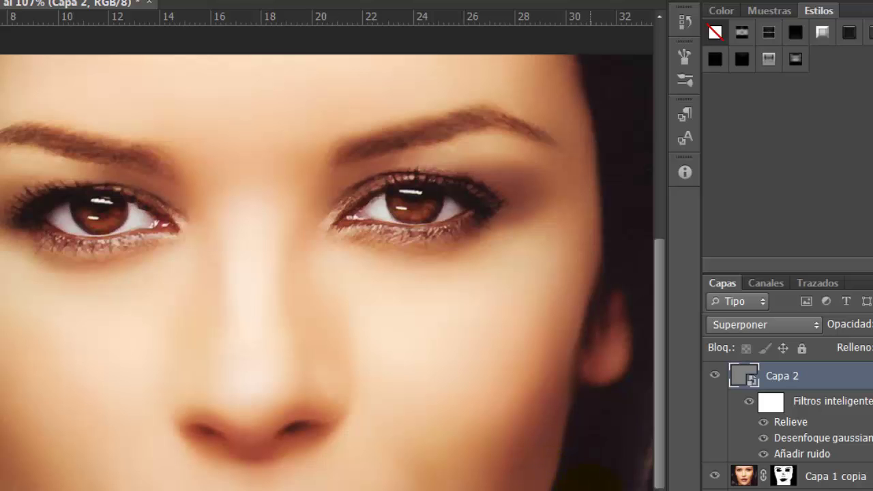
{"action": "scroll", "coordinate": [588, 489], "scroll_direction": "up", "scroll_amount": 1}
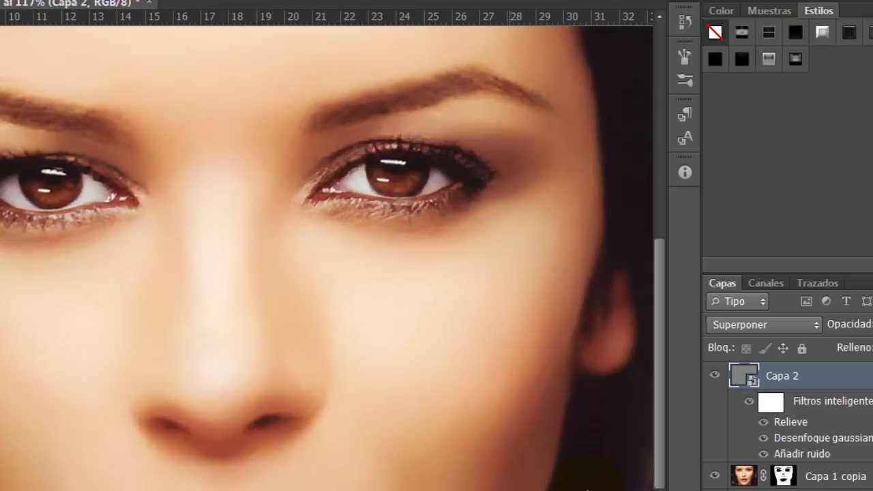
{"action": "scroll", "coordinate": [588, 488], "scroll_direction": "up", "scroll_amount": 2}
{"action": "scroll", "coordinate": [450, 486], "scroll_direction": "up", "scroll_amount": 1}
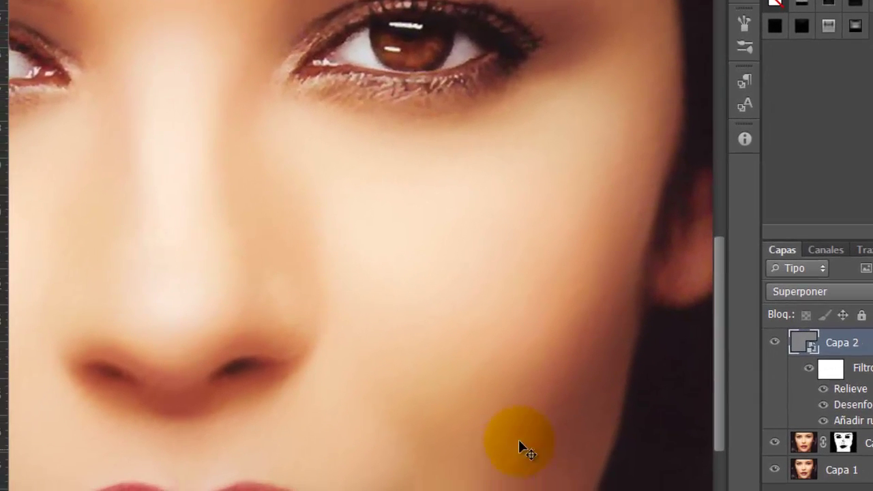
{"action": "left_click", "coordinate": [773, 345]}
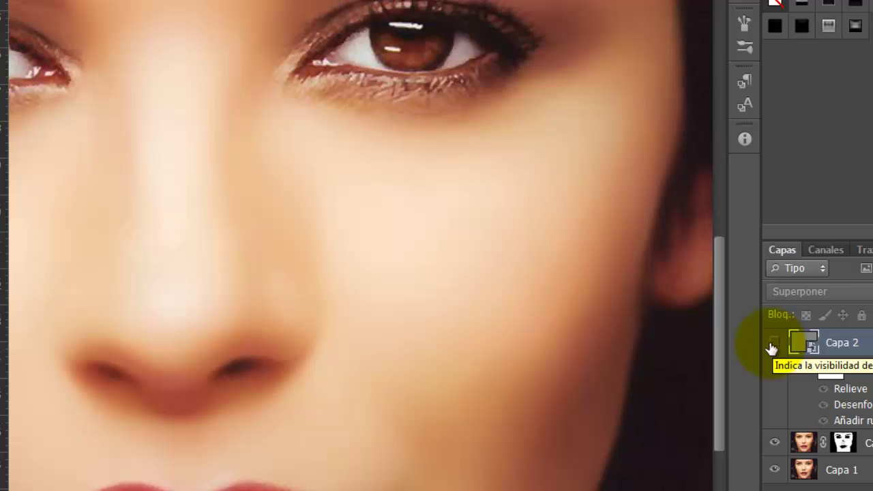
{"action": "left_click", "coordinate": [772, 346]}
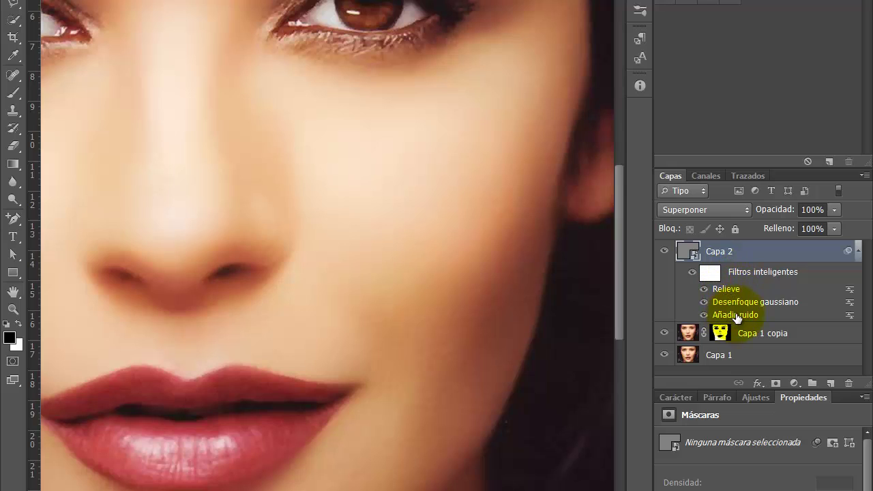
Step: Reopen Capa 2's Añadir ruido smart filter and set its Cantidad to 10%
{"action": "double_click", "coordinate": [736, 314]}
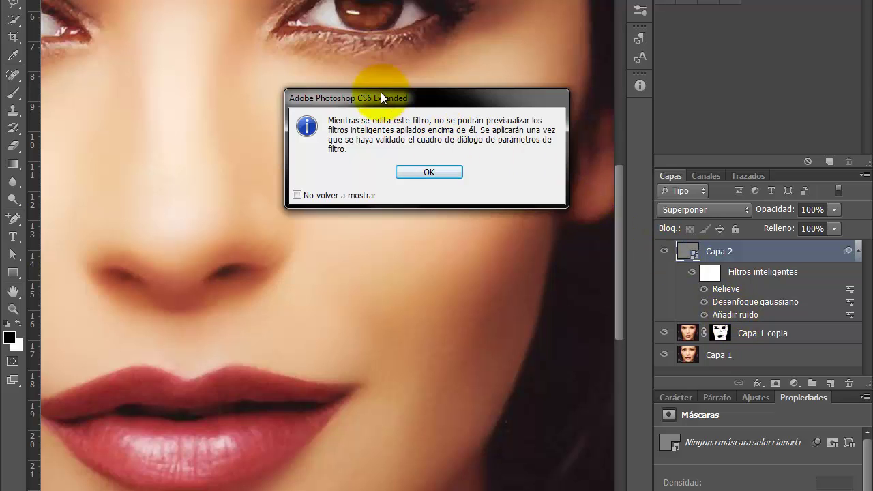
{"action": "left_click", "coordinate": [414, 170]}
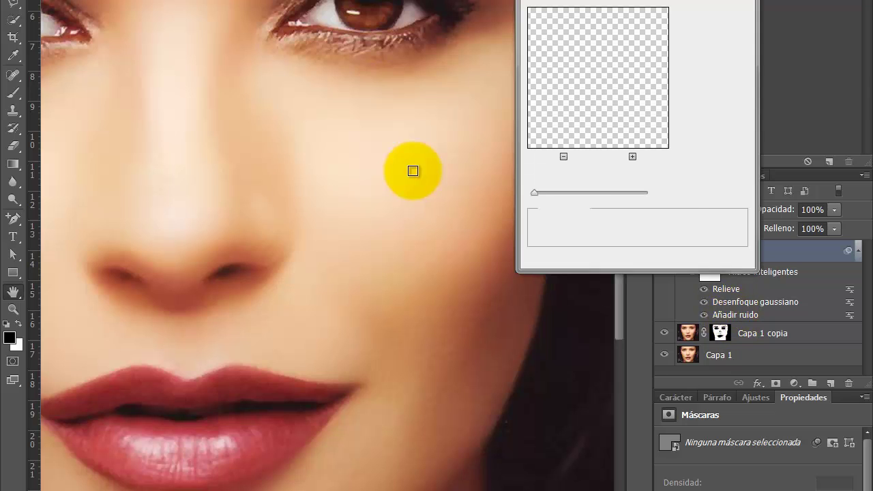
{"action": "mouse_move", "coordinate": [532, 193]}
{"action": "left_mouse_down"}
{"action": "mouse_move", "coordinate": [555, 194]}
{"action": "mouse_move", "coordinate": [545, 196]}
{"action": "left_mouse_up"}
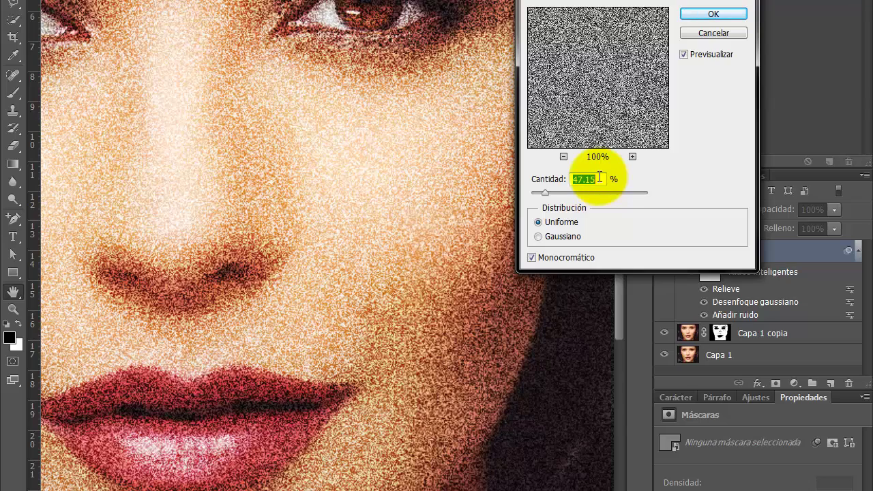
{"action": "type", "text": "10"}
{"action": "left_click", "coordinate": [710, 14]}
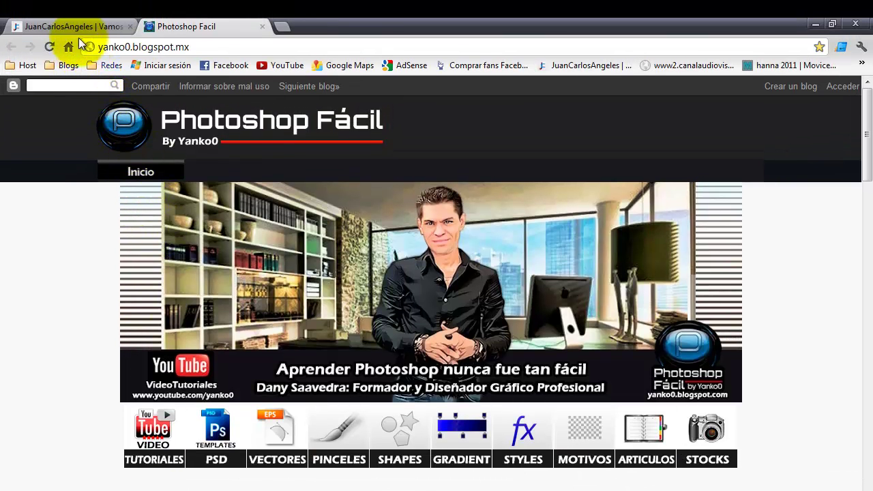
{"action": "left_click", "coordinate": [68, 27]}
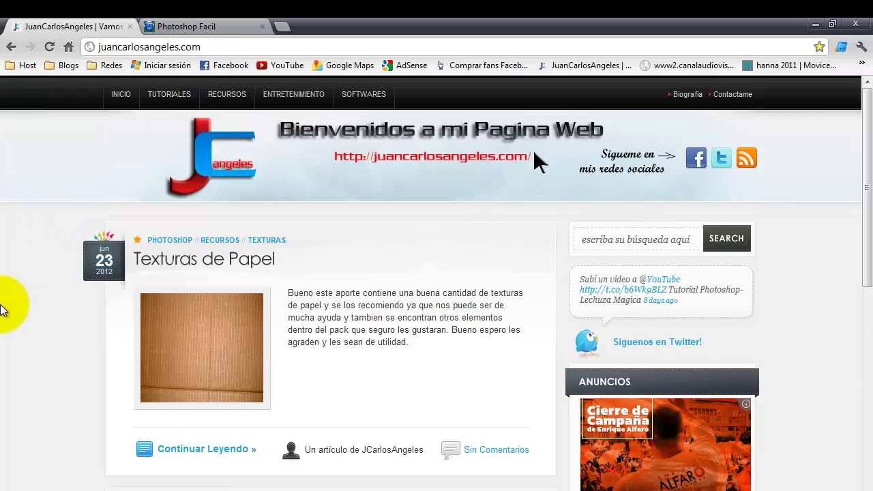
{"action": "scroll", "coordinate": [2, 309], "scroll_direction": "down", "scroll_amount": 3}
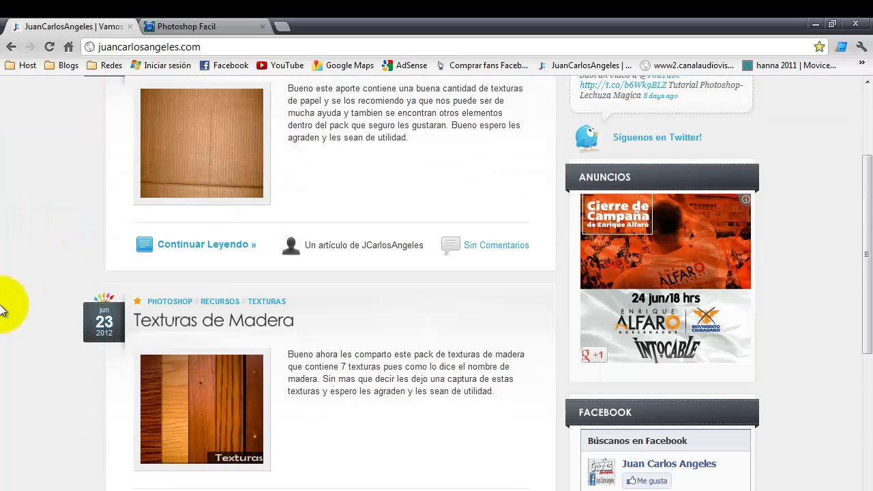
{"action": "scroll", "coordinate": [2, 309], "scroll_direction": "down", "scroll_amount": 4}
{"action": "scroll", "coordinate": [2, 310], "scroll_direction": "down", "scroll_amount": 3}
{"action": "scroll", "coordinate": [3, 309], "scroll_direction": "down", "scroll_amount": 1}
{"action": "scroll", "coordinate": [2, 309], "scroll_direction": "down", "scroll_amount": 2}
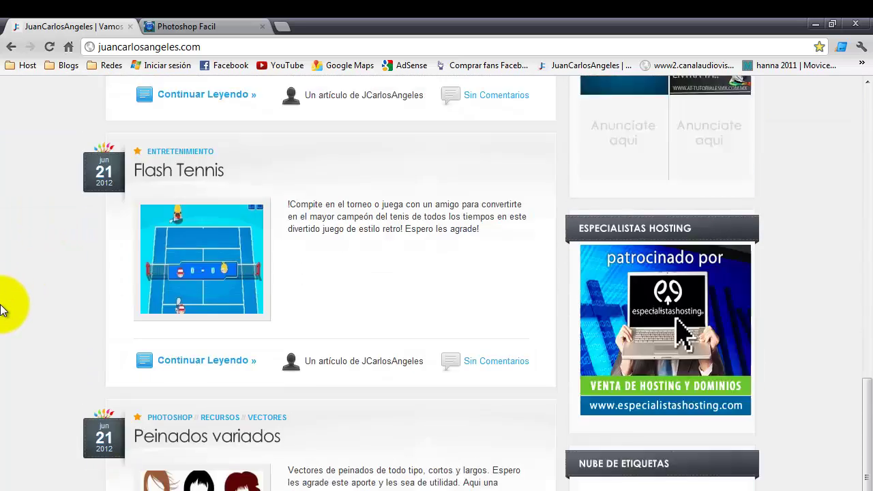
{"action": "scroll", "coordinate": [2, 309], "scroll_direction": "down", "scroll_amount": 1}
{"action": "scroll", "coordinate": [2, 309], "scroll_direction": "down", "scroll_amount": 2}
{"action": "scroll", "coordinate": [2, 309], "scroll_direction": "up", "scroll_amount": 1}
{"action": "scroll", "coordinate": [2, 309], "scroll_direction": "up", "scroll_amount": 5}
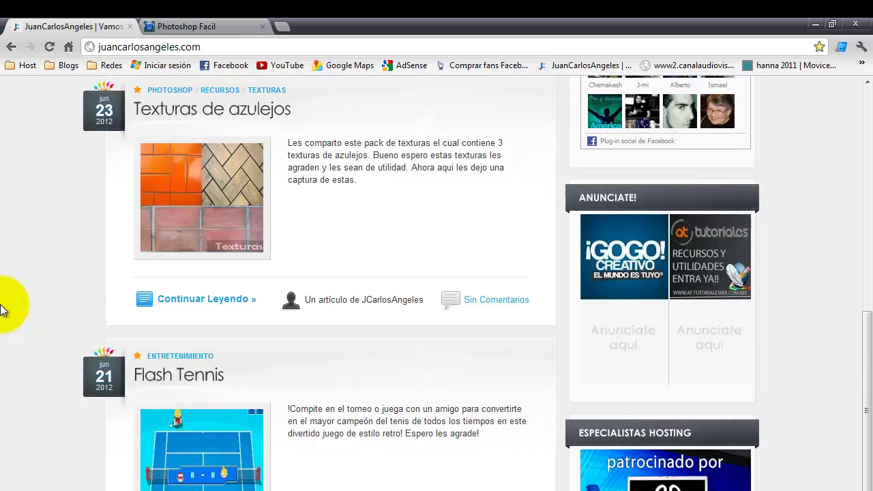
{"action": "scroll", "coordinate": [2, 309], "scroll_direction": "up", "scroll_amount": 5}
{"action": "scroll", "coordinate": [2, 309], "scroll_direction": "up", "scroll_amount": 3}
{"action": "scroll", "coordinate": [2, 309], "scroll_direction": "down", "scroll_amount": 1}
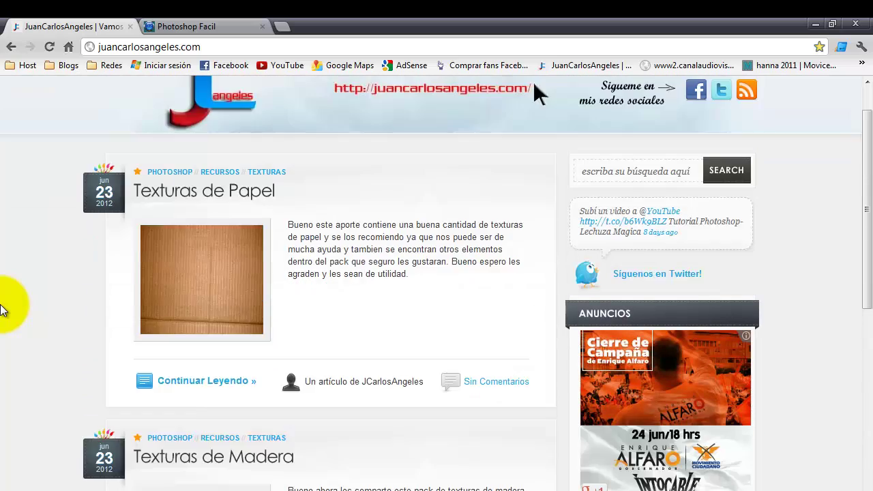
{"action": "scroll", "coordinate": [2, 309], "scroll_direction": "down", "scroll_amount": 3}
{"action": "scroll", "coordinate": [2, 309], "scroll_direction": "down", "scroll_amount": 9}
{"action": "scroll", "coordinate": [2, 309], "scroll_direction": "down", "scroll_amount": 3}
{"action": "scroll", "coordinate": [2, 309], "scroll_direction": "down", "scroll_amount": 1}
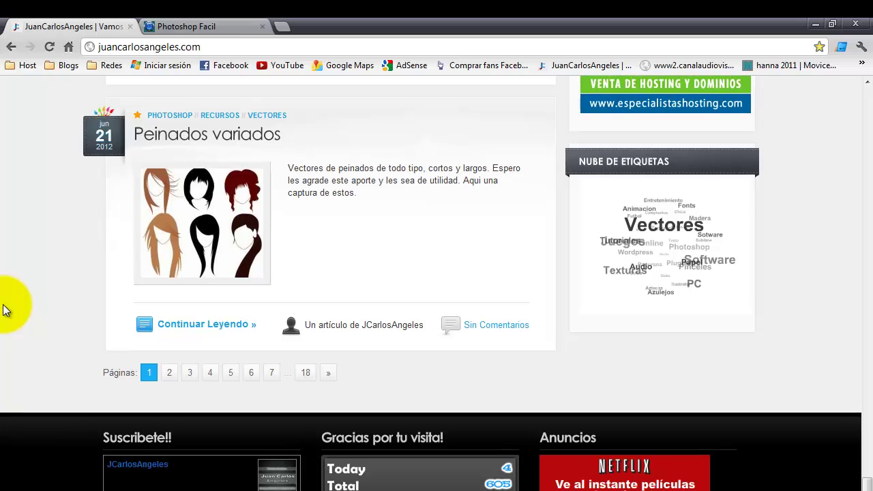
{"action": "scroll", "coordinate": [116, 429], "scroll_direction": "down", "scroll_amount": 3}
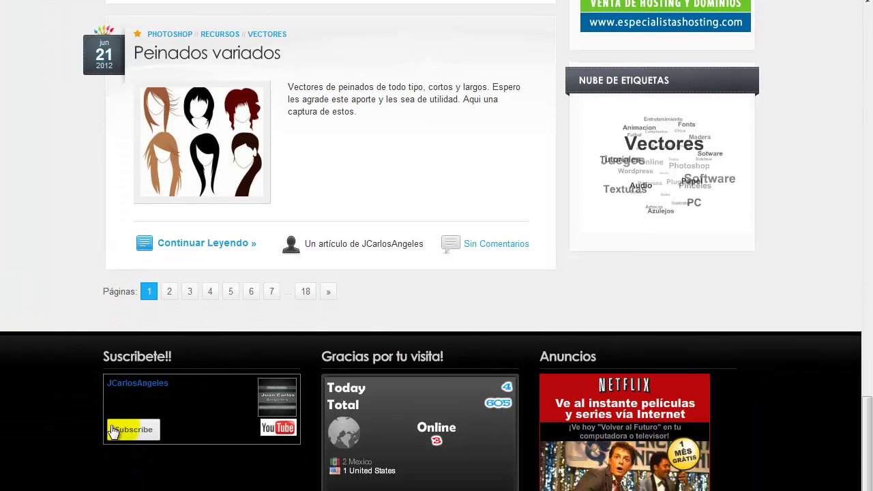
{"action": "scroll", "coordinate": [123, 311], "scroll_direction": "down", "scroll_amount": 4}
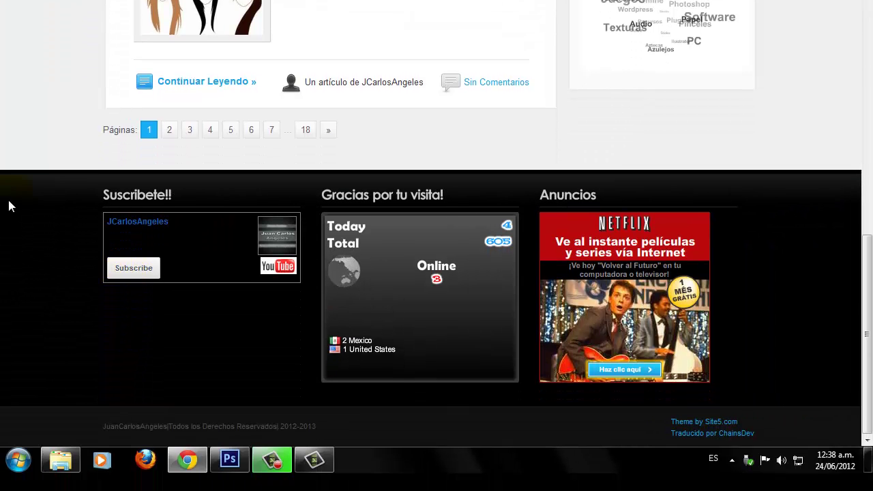
{"action": "scroll", "coordinate": [8, 206], "scroll_direction": "up", "scroll_amount": 5}
{"action": "scroll", "coordinate": [9, 206], "scroll_direction": "up", "scroll_amount": 6}
{"action": "scroll", "coordinate": [8, 206], "scroll_direction": "up", "scroll_amount": 5}
{"action": "scroll", "coordinate": [8, 205], "scroll_direction": "up", "scroll_amount": 5}
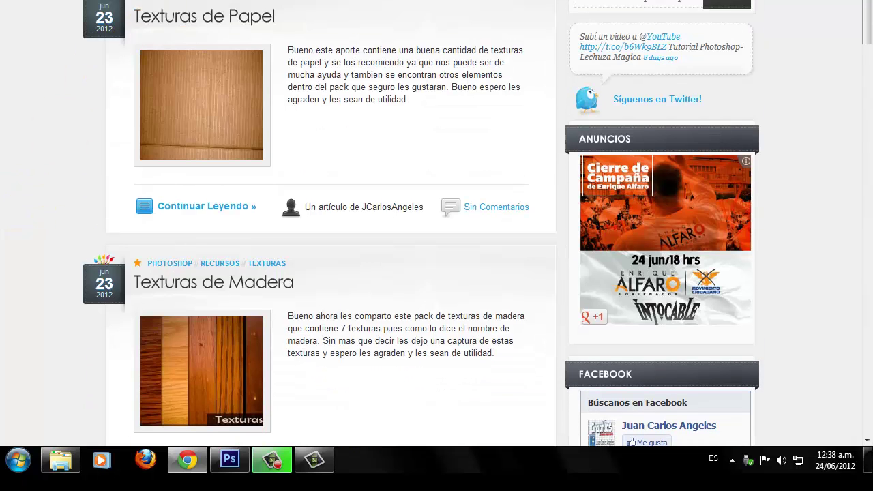
{"action": "key", "text": "Home"}
{"action": "scroll", "coordinate": [4, 50], "scroll_direction": "up", "scroll_amount": 3}
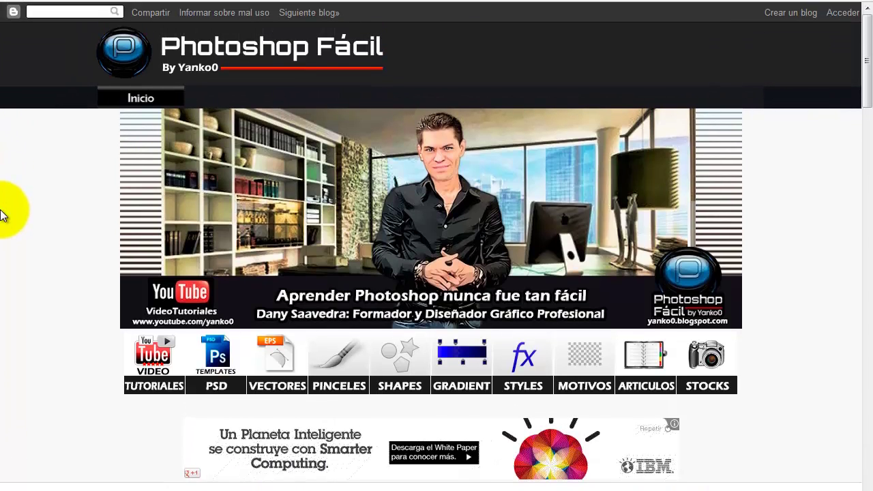
{"action": "scroll", "coordinate": [2, 215], "scroll_direction": "down", "scroll_amount": 2}
{"action": "scroll", "coordinate": [3, 216], "scroll_direction": "down", "scroll_amount": 1}
{"action": "scroll", "coordinate": [3, 215], "scroll_direction": "down", "scroll_amount": 4}
{"action": "scroll", "coordinate": [3, 216], "scroll_direction": "down", "scroll_amount": 2}
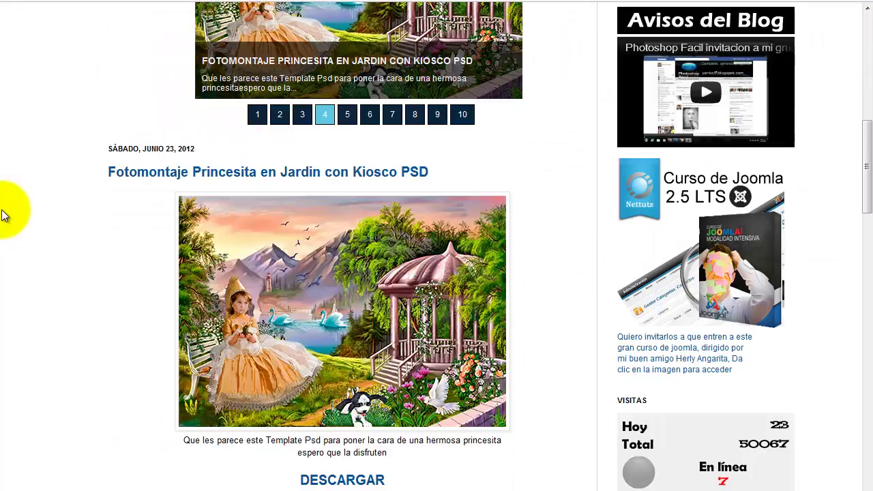
{"action": "scroll", "coordinate": [2, 216], "scroll_direction": "down", "scroll_amount": 2}
{"action": "scroll", "coordinate": [2, 215], "scroll_direction": "down", "scroll_amount": 1}
{"action": "scroll", "coordinate": [2, 216], "scroll_direction": "down", "scroll_amount": 2}
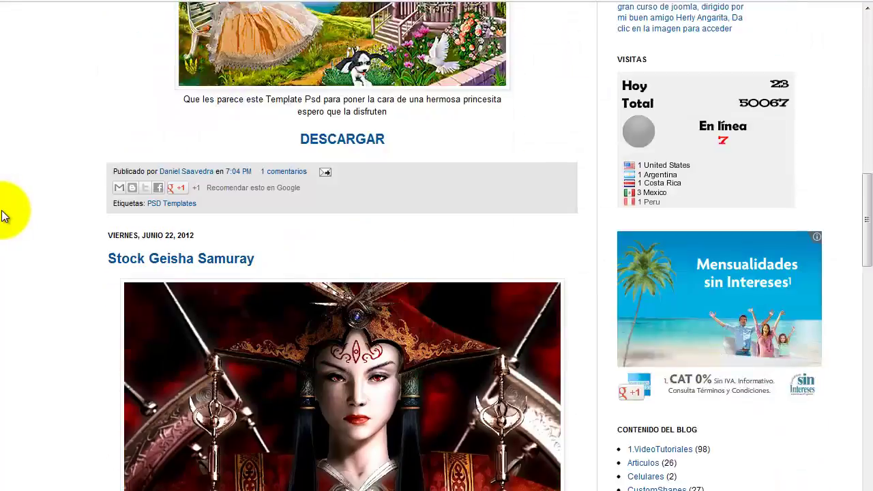
{"action": "scroll", "coordinate": [2, 215], "scroll_direction": "down", "scroll_amount": 2}
{"action": "scroll", "coordinate": [2, 216], "scroll_direction": "down", "scroll_amount": 3}
{"action": "scroll", "coordinate": [2, 216], "scroll_direction": "down", "scroll_amount": 1}
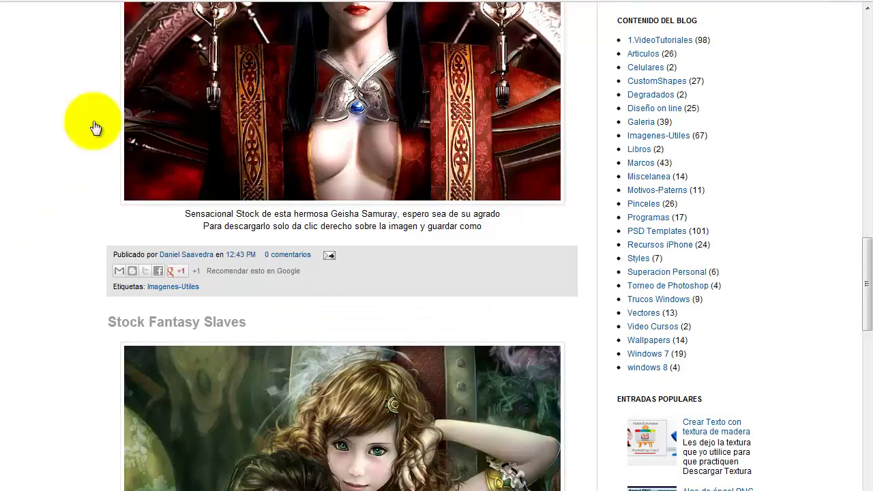
{"action": "scroll", "coordinate": [86, 216], "scroll_direction": "down", "scroll_amount": 1}
{"action": "scroll", "coordinate": [86, 216], "scroll_direction": "down", "scroll_amount": 2}
{"action": "scroll", "coordinate": [86, 215], "scroll_direction": "down", "scroll_amount": 4}
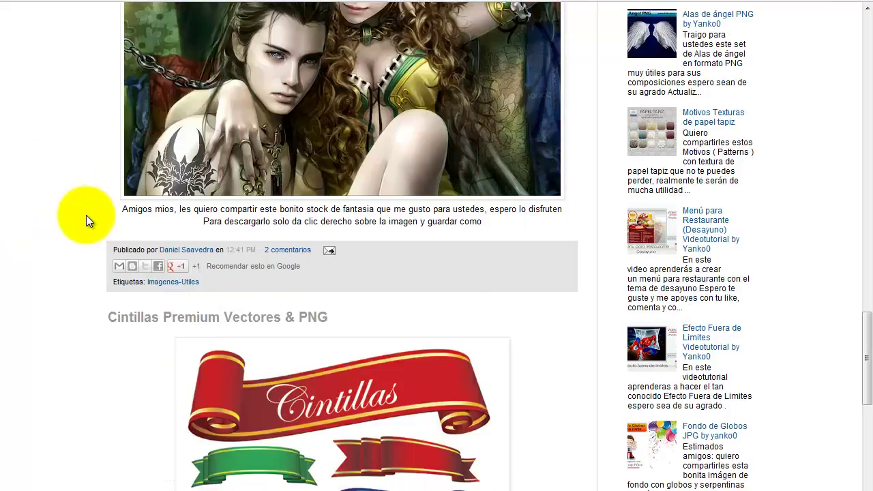
{"action": "scroll", "coordinate": [86, 215], "scroll_direction": "down", "scroll_amount": 2}
{"action": "scroll", "coordinate": [86, 215], "scroll_direction": "down", "scroll_amount": 1}
{"action": "scroll", "coordinate": [86, 214], "scroll_direction": "down", "scroll_amount": 2}
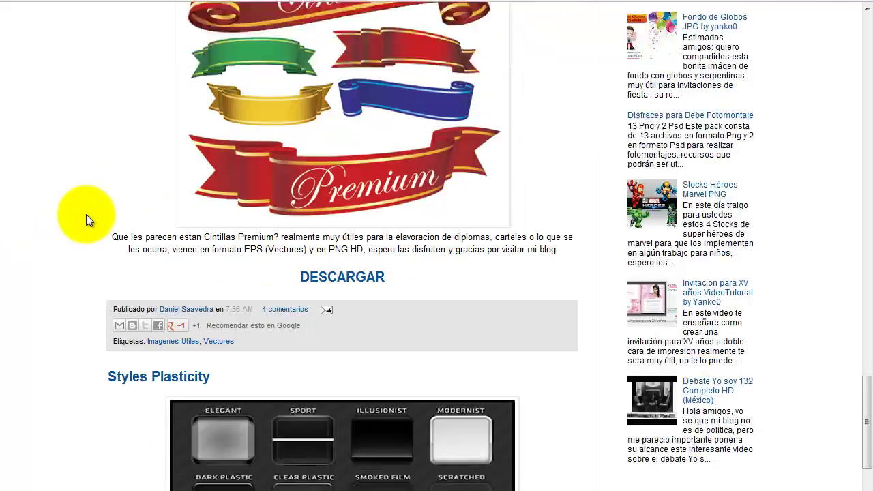
{"action": "scroll", "coordinate": [85, 216], "scroll_direction": "down", "scroll_amount": 2}
{"action": "scroll", "coordinate": [109, 216], "scroll_direction": "down", "scroll_amount": 3}
{"action": "scroll", "coordinate": [43, 241], "scroll_direction": "down", "scroll_amount": 3}
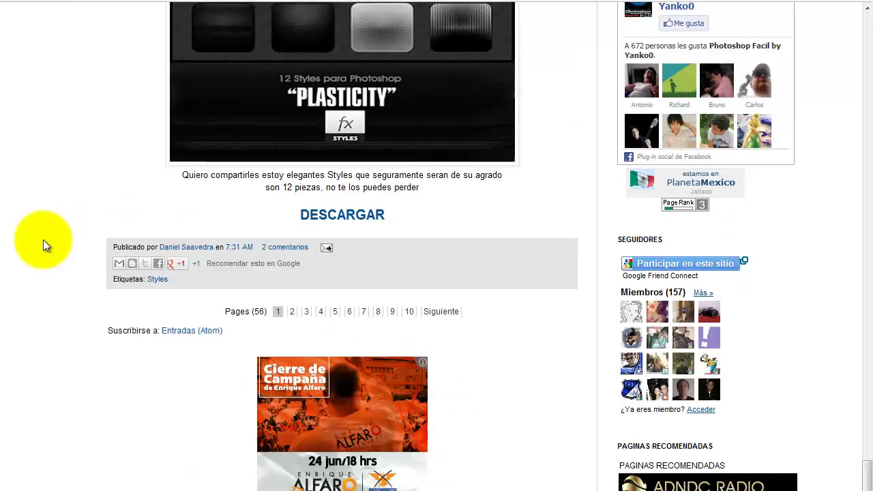
{"action": "scroll", "coordinate": [43, 240], "scroll_direction": "down", "scroll_amount": 1}
{"action": "scroll", "coordinate": [43, 239], "scroll_direction": "up", "scroll_amount": 5}
{"action": "scroll", "coordinate": [43, 240], "scroll_direction": "up", "scroll_amount": 5}
{"action": "scroll", "coordinate": [44, 239], "scroll_direction": "up", "scroll_amount": 5}
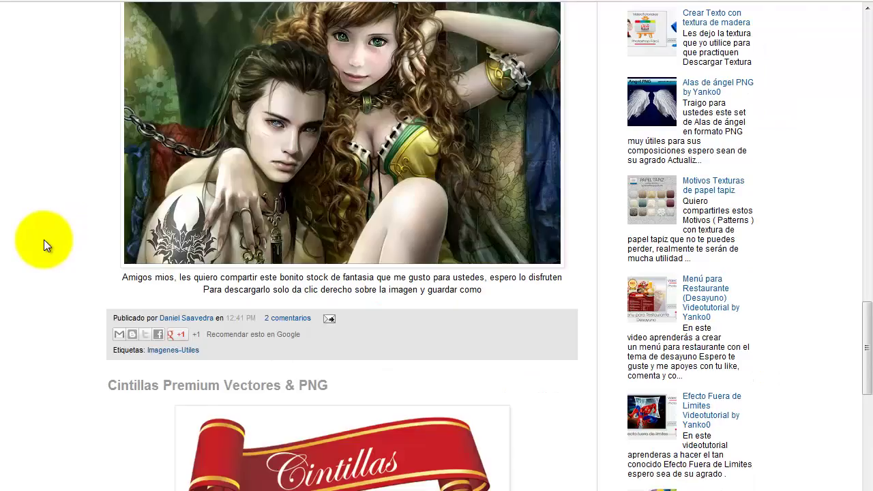
{"action": "scroll", "coordinate": [44, 239], "scroll_direction": "up", "scroll_amount": 5}
{"action": "scroll", "coordinate": [43, 239], "scroll_direction": "up", "scroll_amount": 2}
{"action": "scroll", "coordinate": [44, 239], "scroll_direction": "up", "scroll_amount": 5}
{"action": "scroll", "coordinate": [44, 240], "scroll_direction": "up", "scroll_amount": 5}
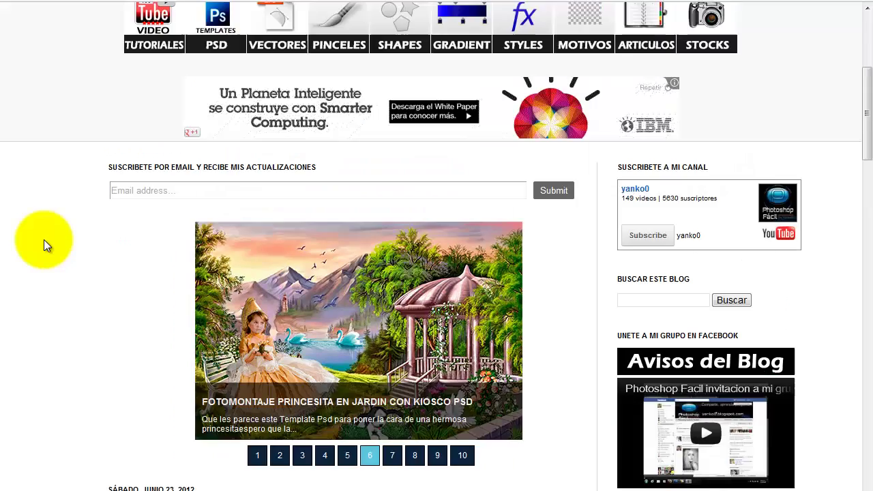
{"action": "scroll", "coordinate": [44, 239], "scroll_direction": "up", "scroll_amount": 3}
{"action": "scroll", "coordinate": [44, 239], "scroll_direction": "up", "scroll_amount": 2}
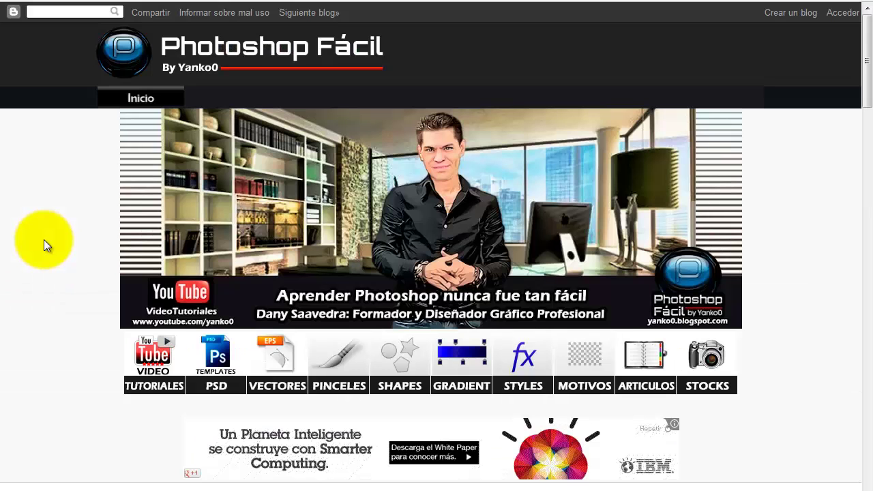